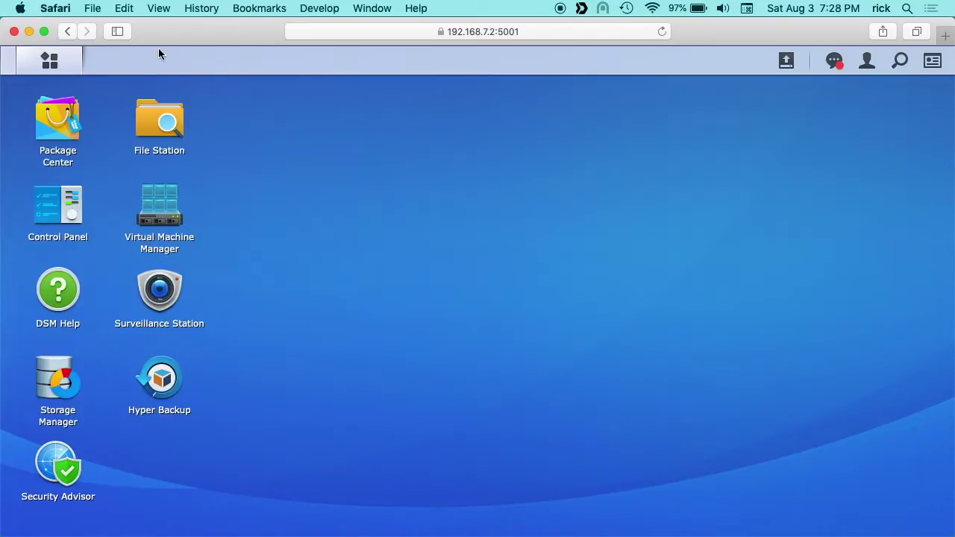
# Step: Switch to the Amcrest Web View window and view the camera's storage destination settings
pyautogui.press('super+Tab')
pyautogui.press('Tab')
pyautogui.press('Tab')
pyautogui.press('Tab')
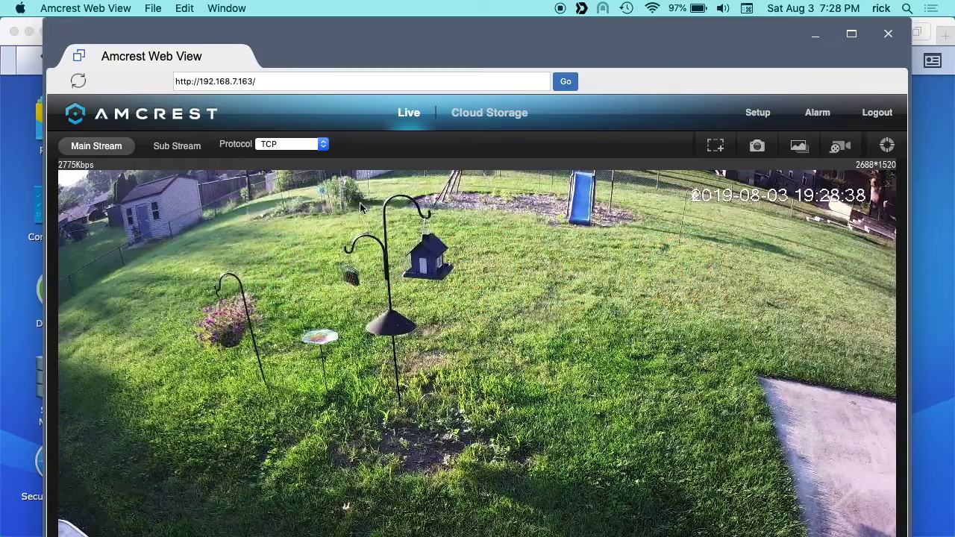
pyautogui.click(758, 113)
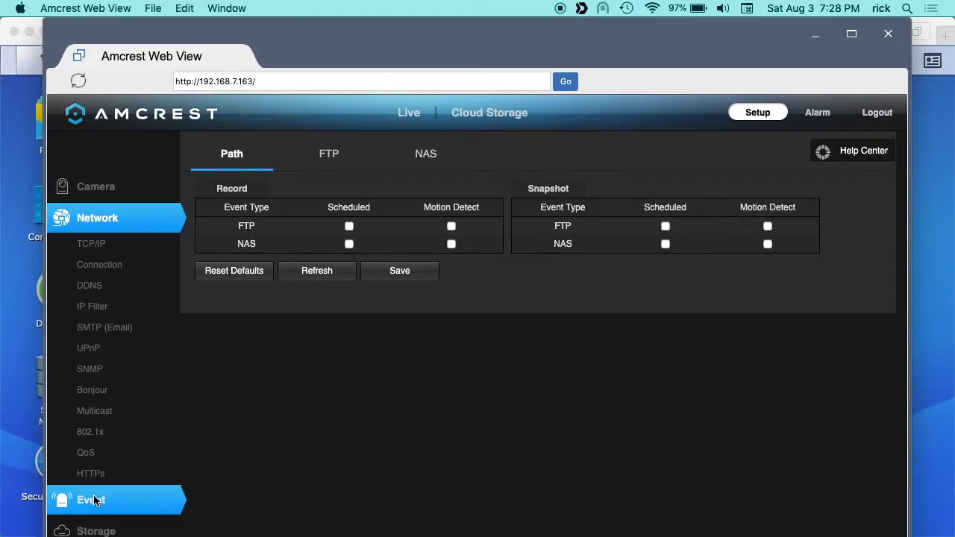
pyautogui.click(95, 532)
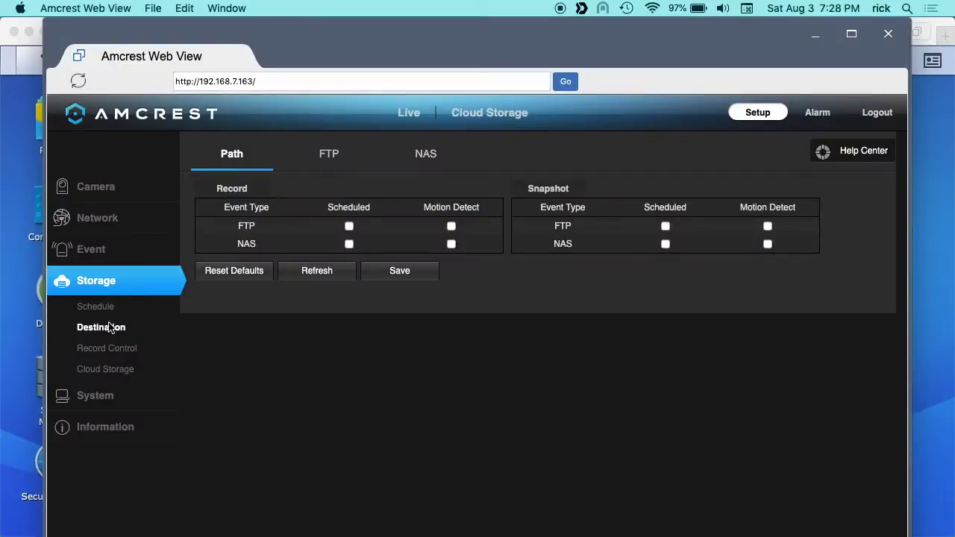
pyautogui.click(107, 326)
# Step: Switch back to the Synology desktop in Safari and start creating a new shared folder
pyautogui.click(27, 119)
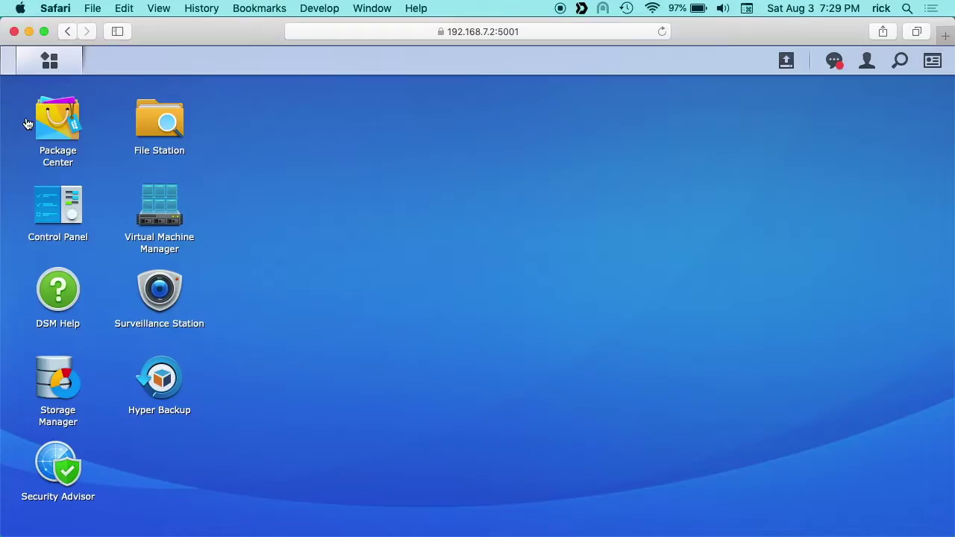
pyautogui.click(70, 209)
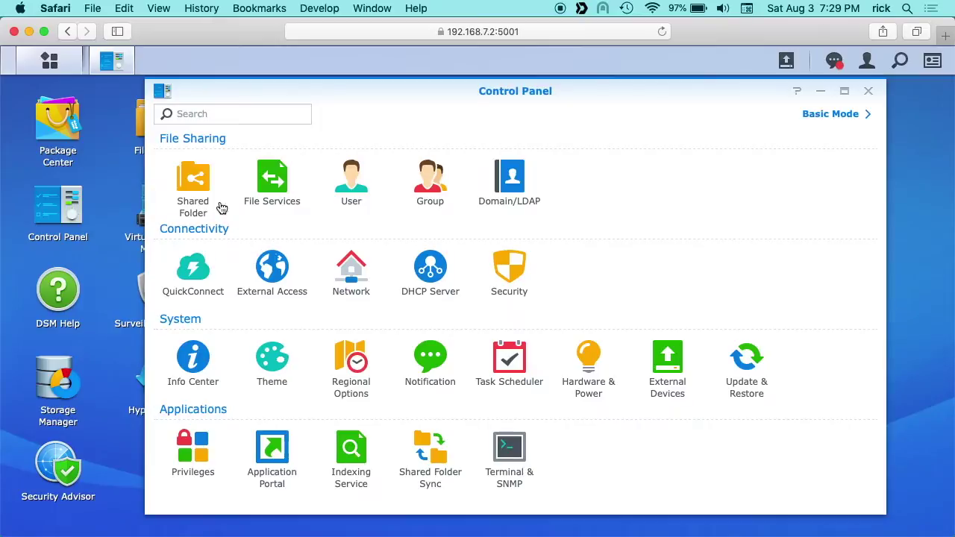
pyautogui.click(197, 180)
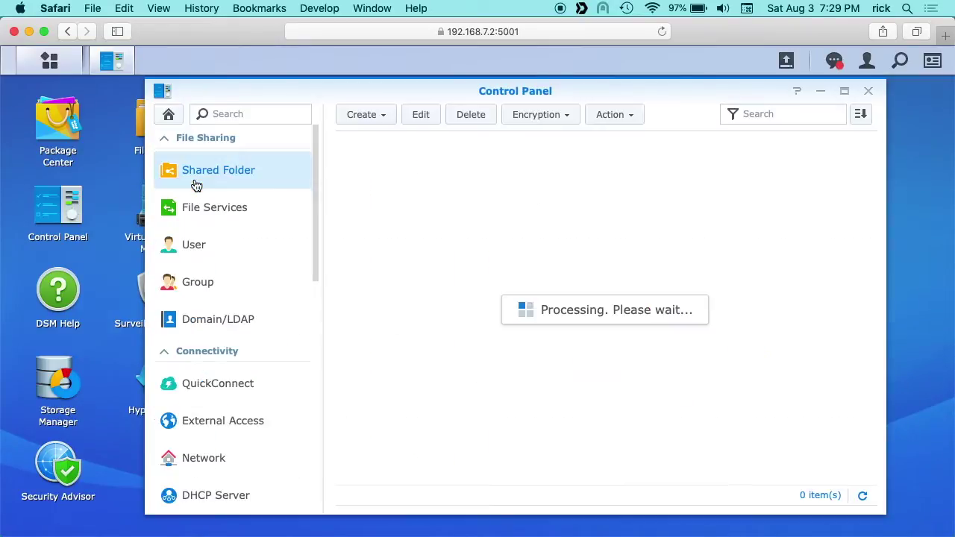
pyautogui.click(376, 119)
pyautogui.click(376, 136)
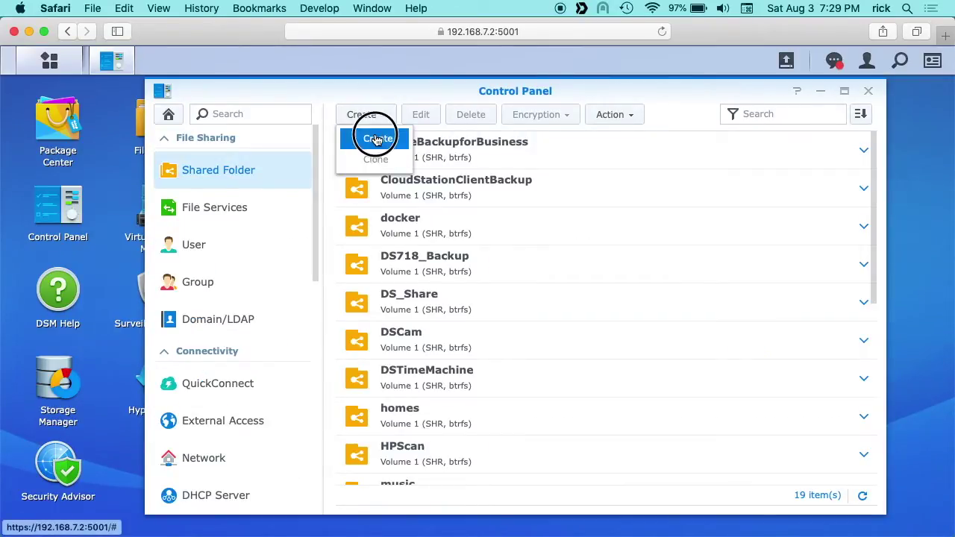
# Step: Name the shared folder BackyardCam, keep the default basic options and leave it unencrypted
pyautogui.write('Backyard C')
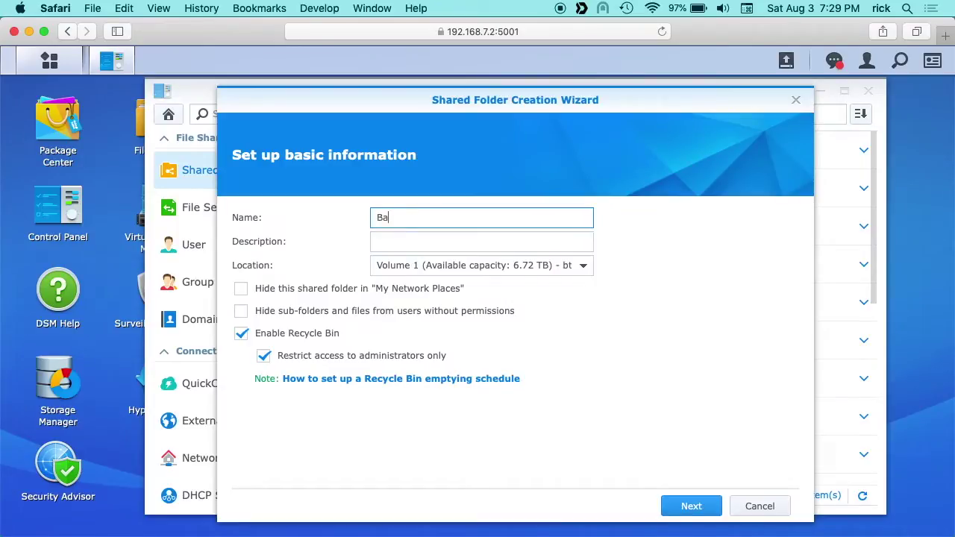
pyautogui.press('BackSpace')
pyautogui.press('BackSpace')
pyautogui.write('CAm')
pyautogui.press('BackSpace')
pyautogui.press('BackSpace')
pyautogui.write('am')
pyautogui.click(687, 508)
pyautogui.click(686, 509)
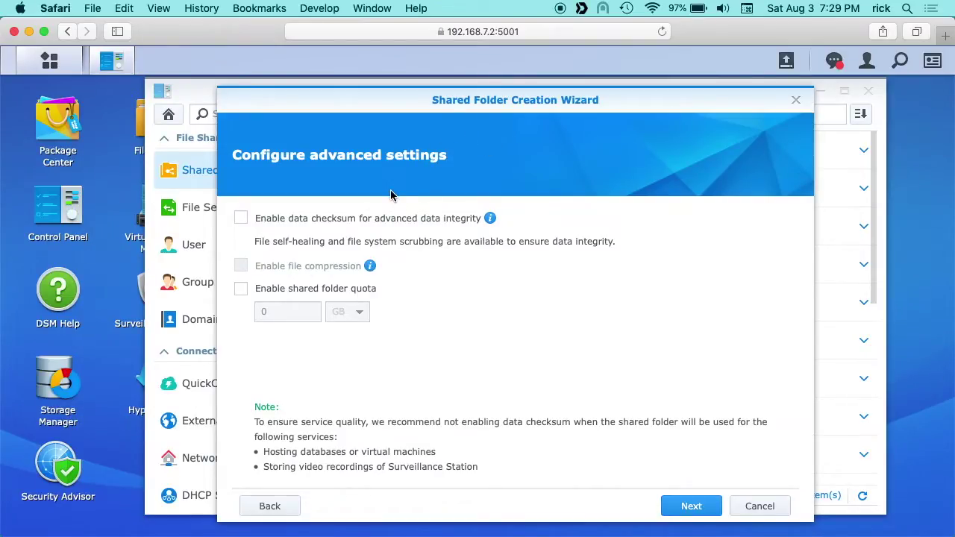
pyautogui.click(240, 290)
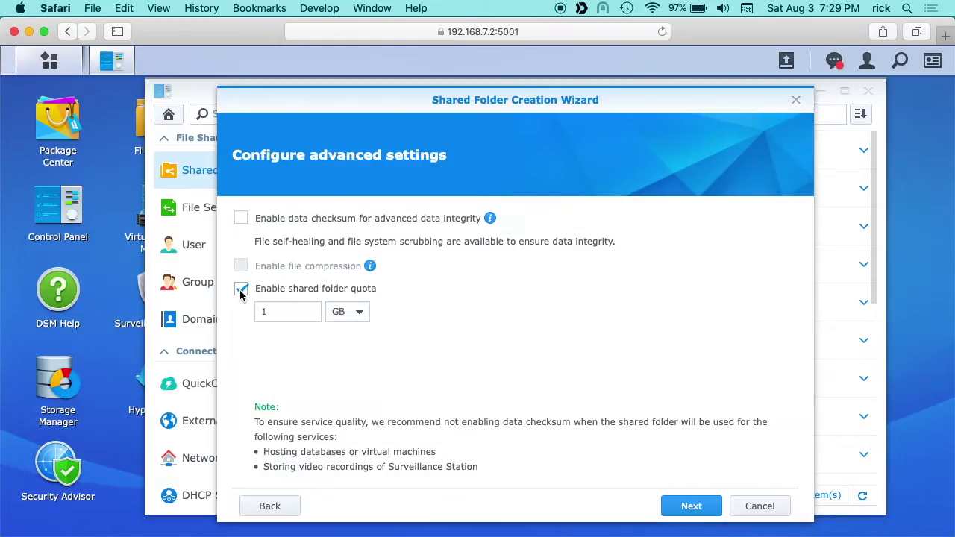
pyautogui.click(297, 311)
pyautogui.write('00')
pyautogui.click(241, 290)
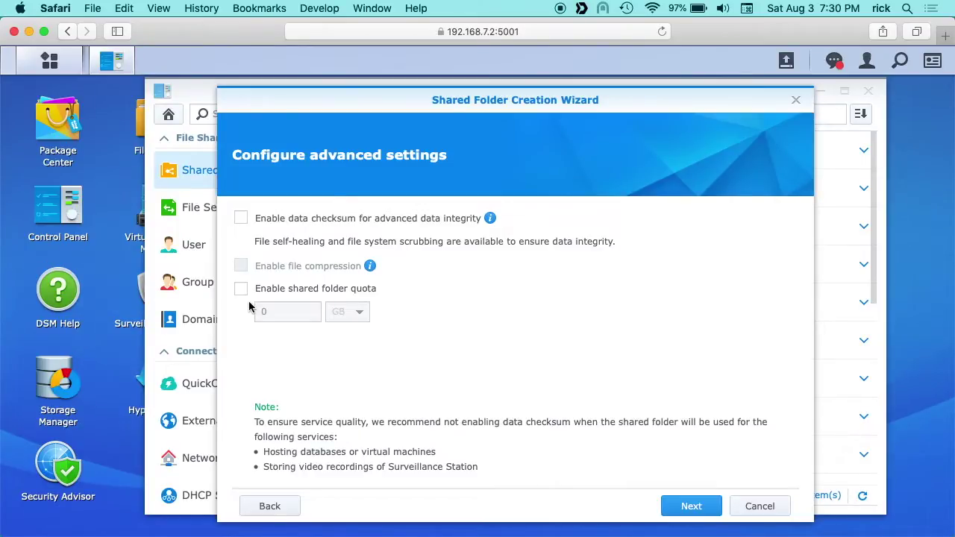
# Step: Create the BackyardCam folder without advanced options and grant the last-listed local user Read/Write access to it
pyautogui.click(691, 505)
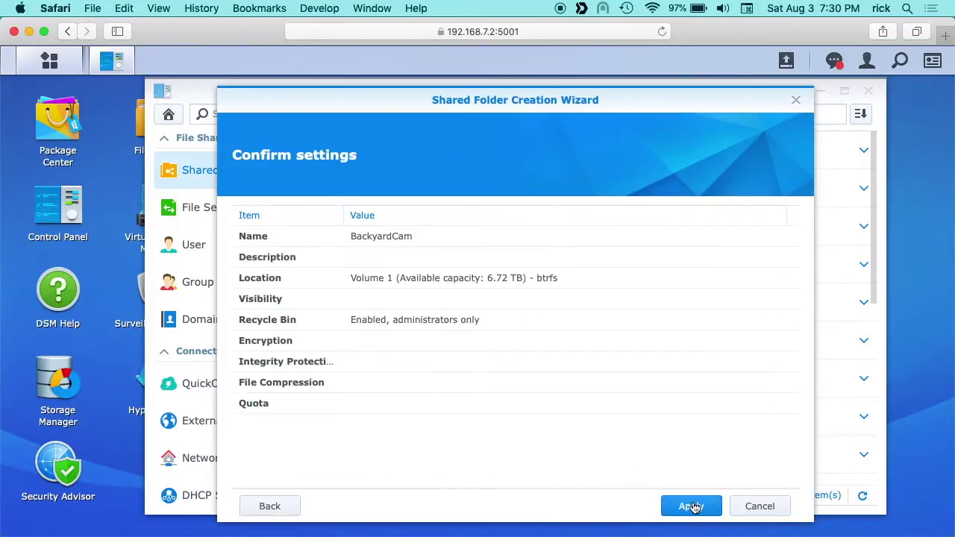
pyautogui.click(691, 506)
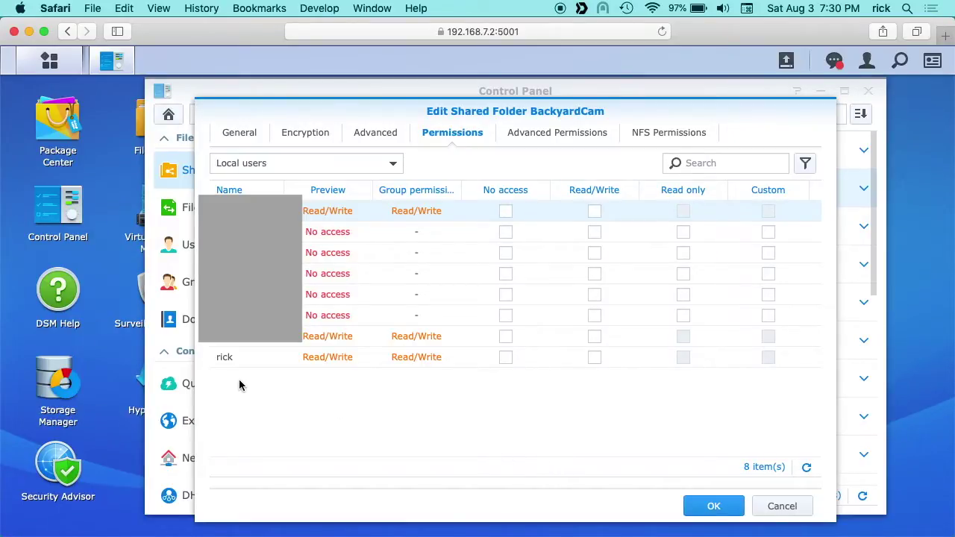
pyautogui.click(594, 357)
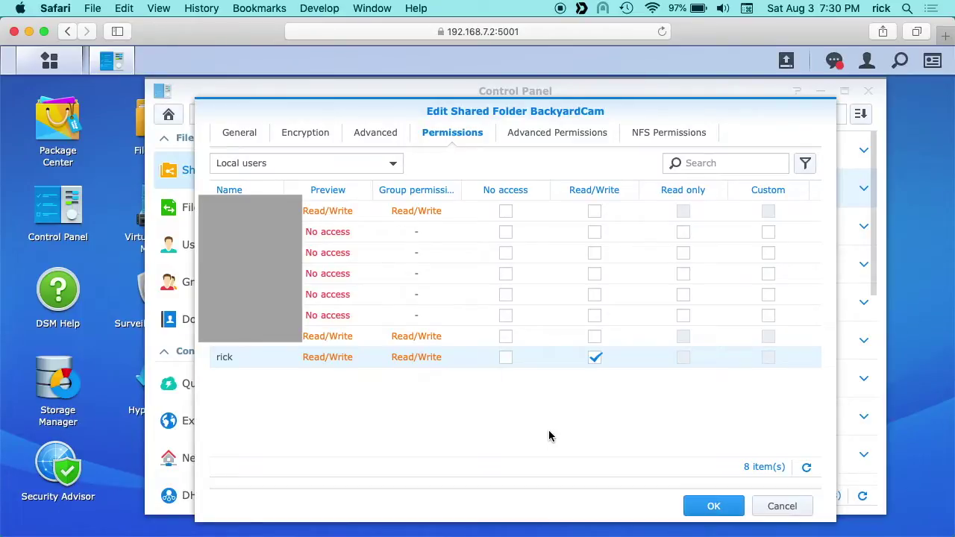
pyautogui.click(712, 506)
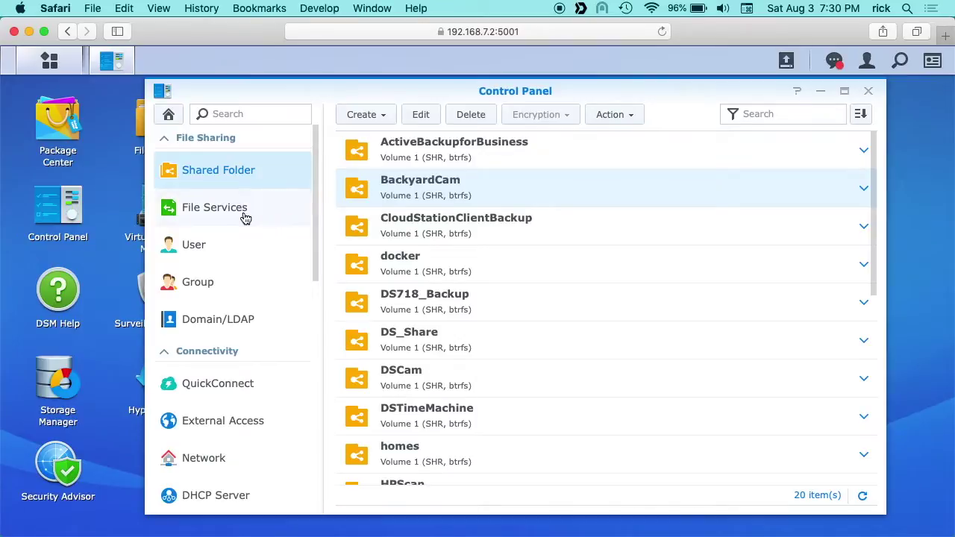
# Step: Check in the file services that NFS and NFSv4.1 support are enabled, review the NFS advanced settings and apply
pyautogui.click(221, 214)
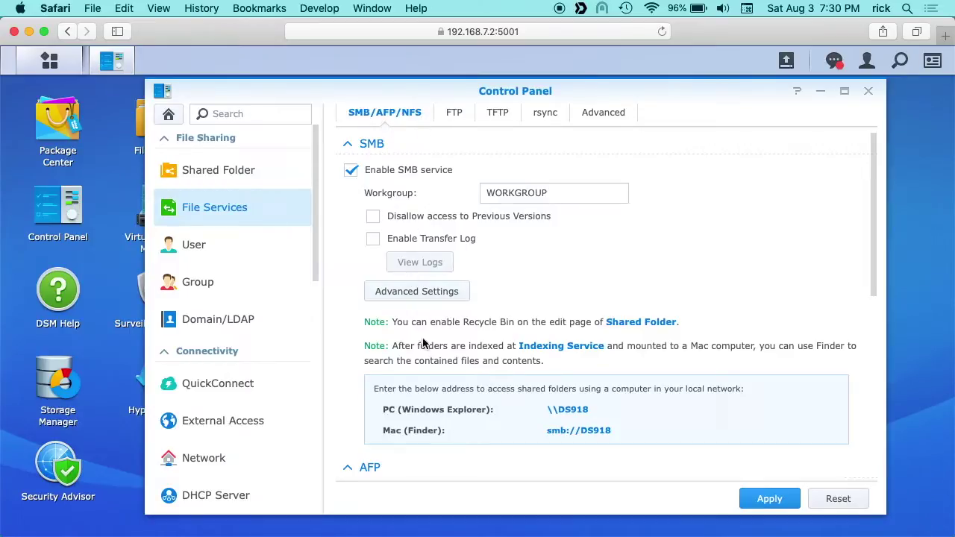
pyautogui.scroll(-5, 420, 341)
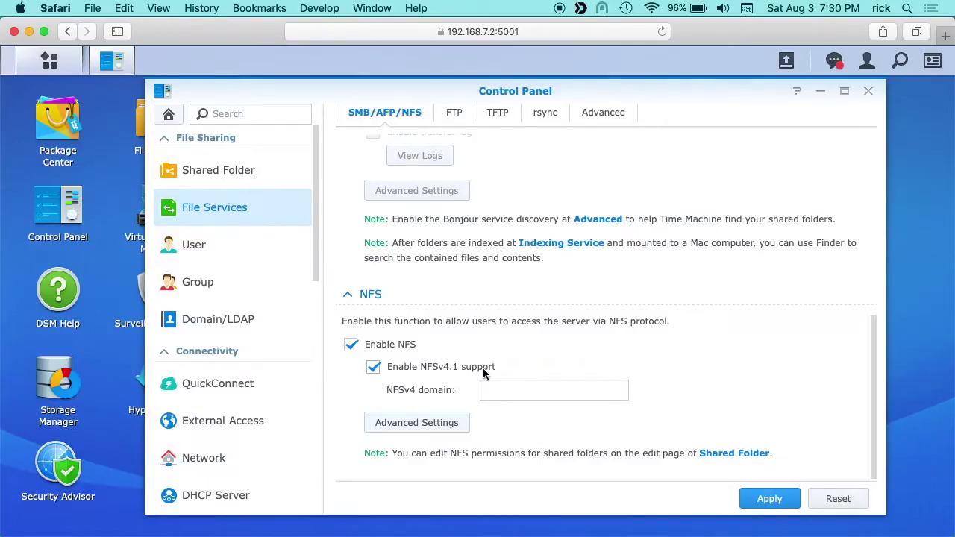
pyautogui.click(429, 425)
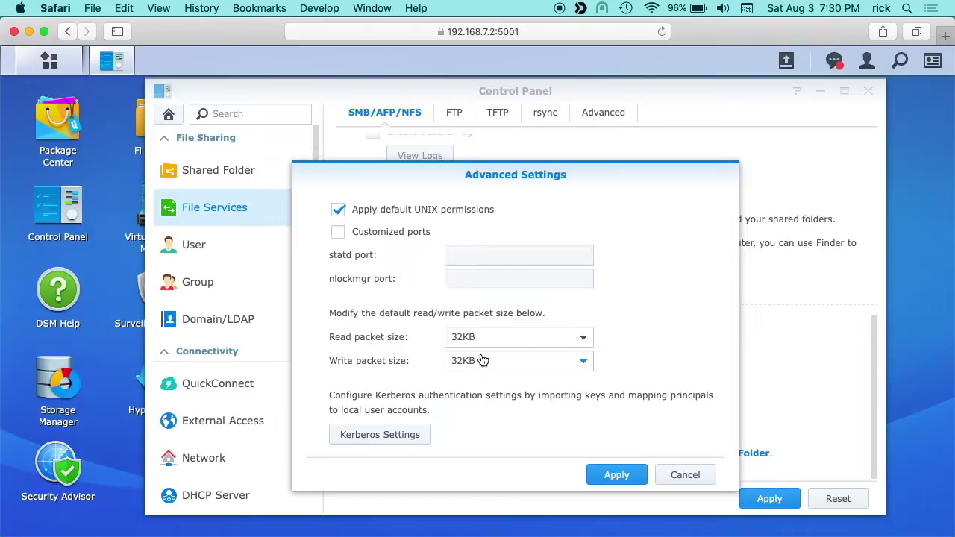
pyautogui.click(618, 478)
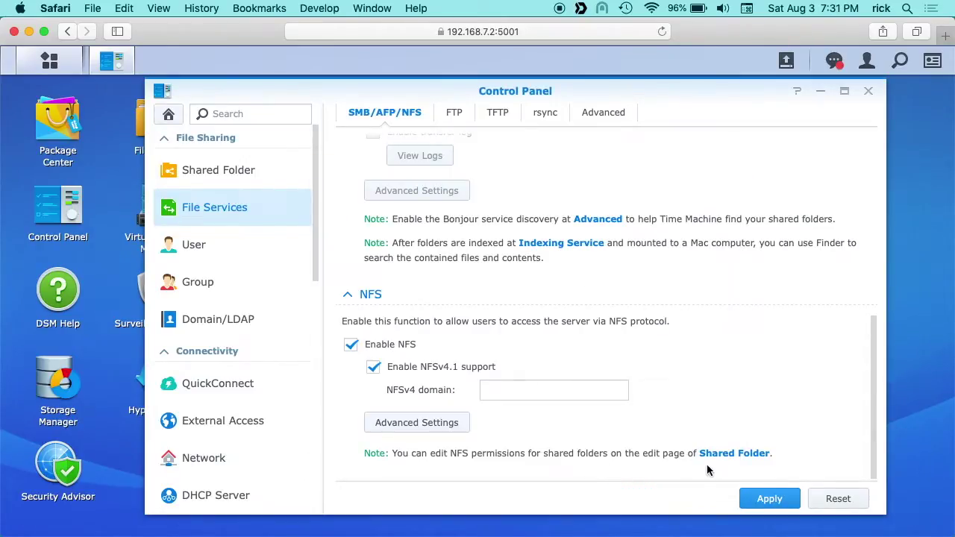
pyautogui.click(766, 506)
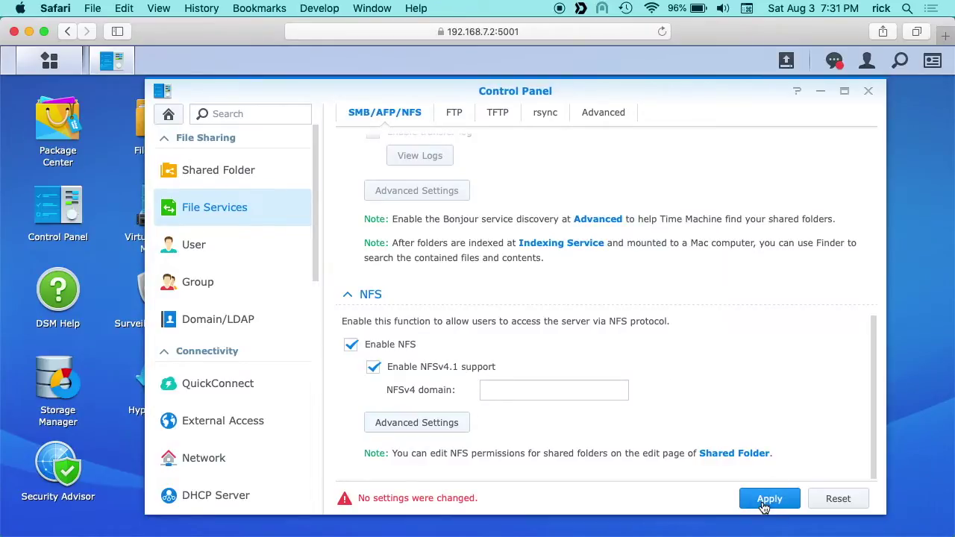
# Step: Start an NFS permission rule on the BackyardCam shared folder for the network segment 192.168.7.0/255.255.255.0
pyautogui.click(232, 177)
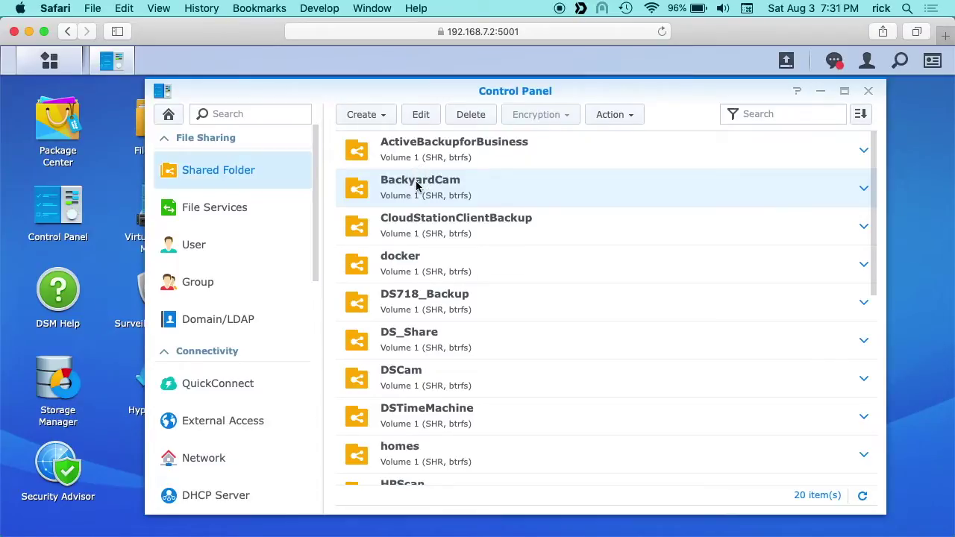
pyautogui.click(420, 114)
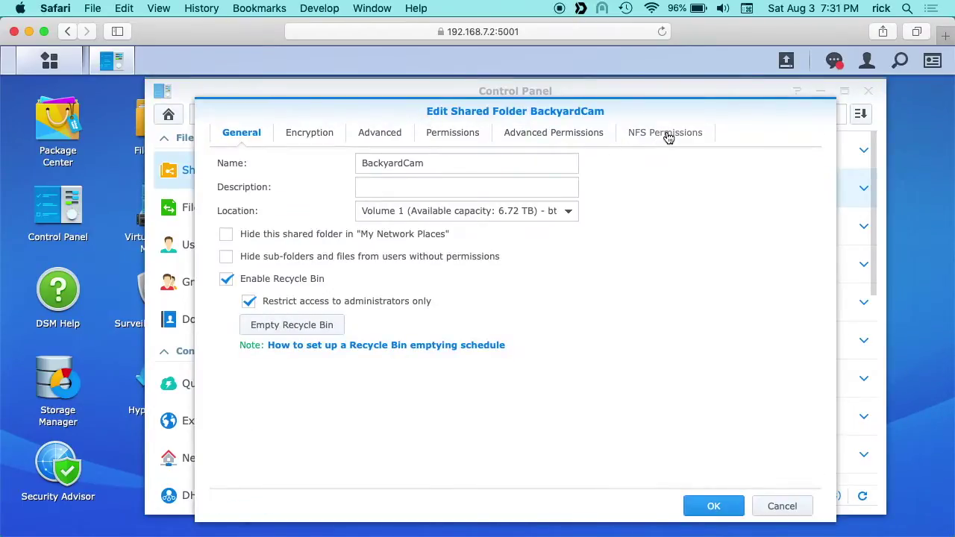
pyautogui.click(668, 135)
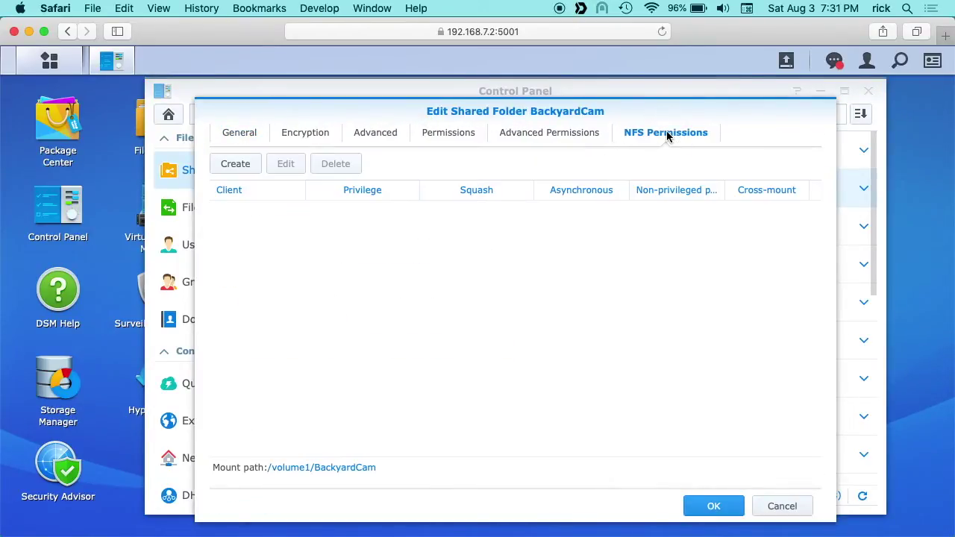
pyautogui.click(237, 164)
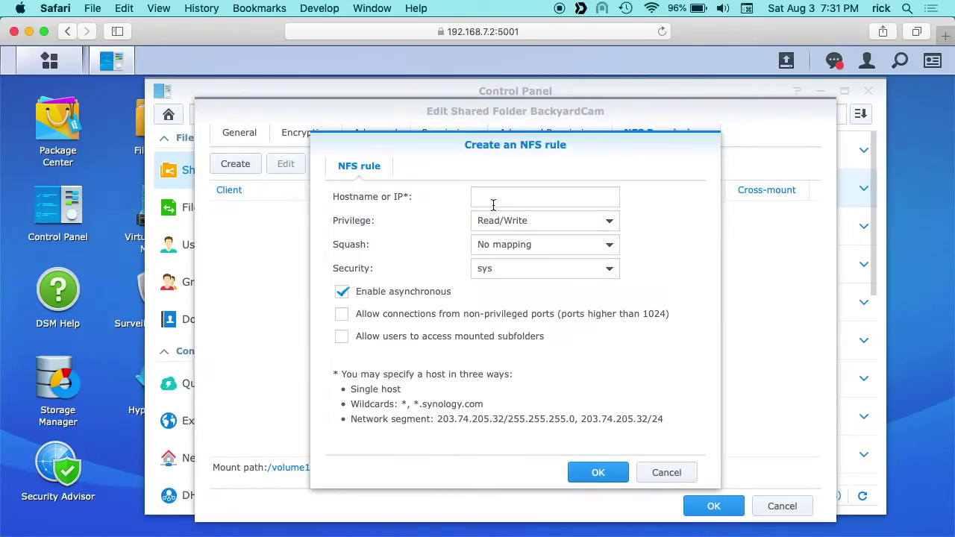
pyautogui.click(501, 194)
pyautogui.write('192.1')
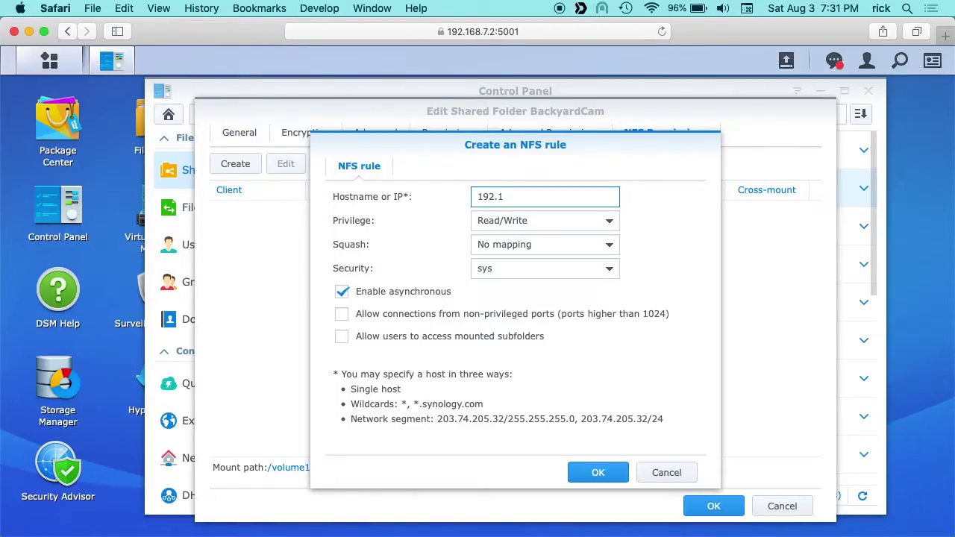
pyautogui.write('68.7.0')
pyautogui.write('/255.255.2')
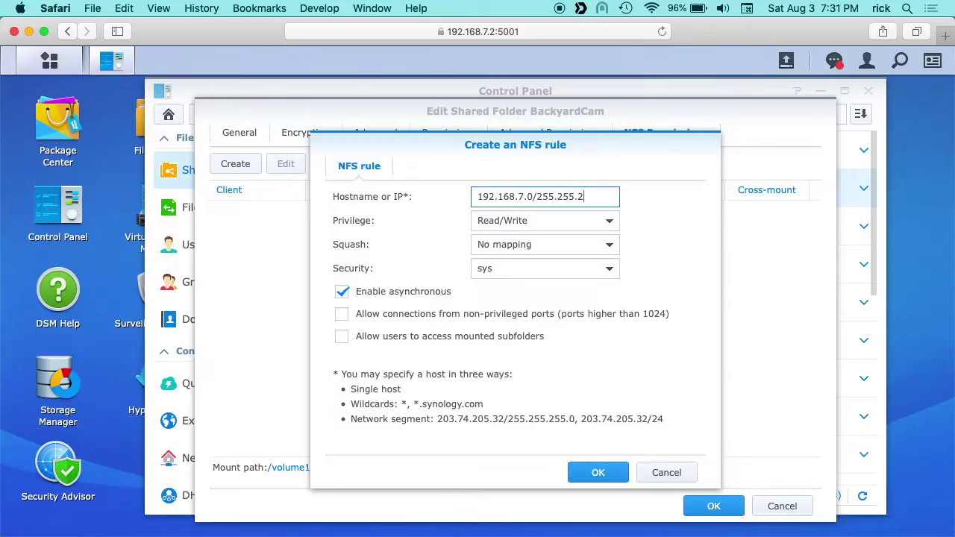
pyautogui.write('55.0')
# Step: Keep Read/Write and sys security, map all users to admin, allow non-privileged ports and mounted subfolders, save the rule and close Control Panel
pyautogui.click(538, 223)
pyautogui.click(537, 223)
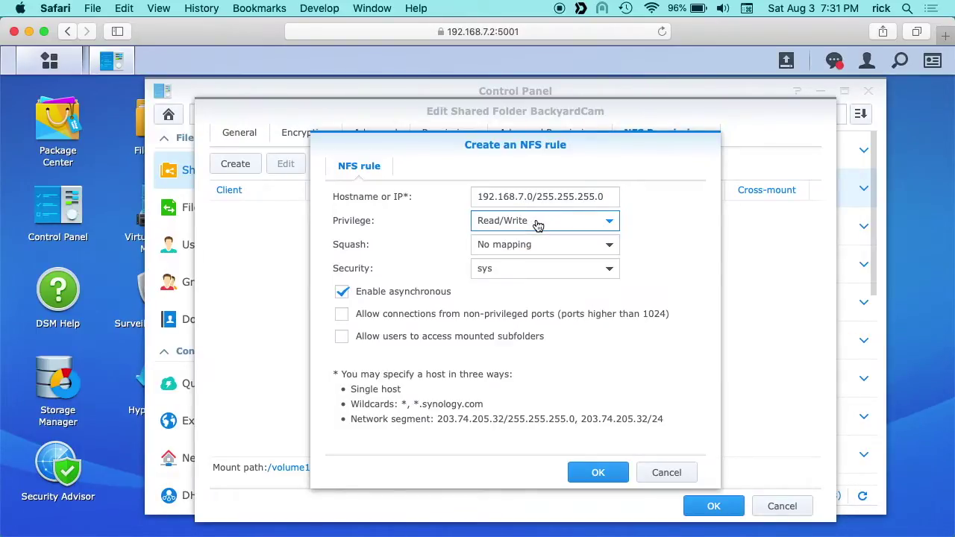
pyautogui.click(537, 251)
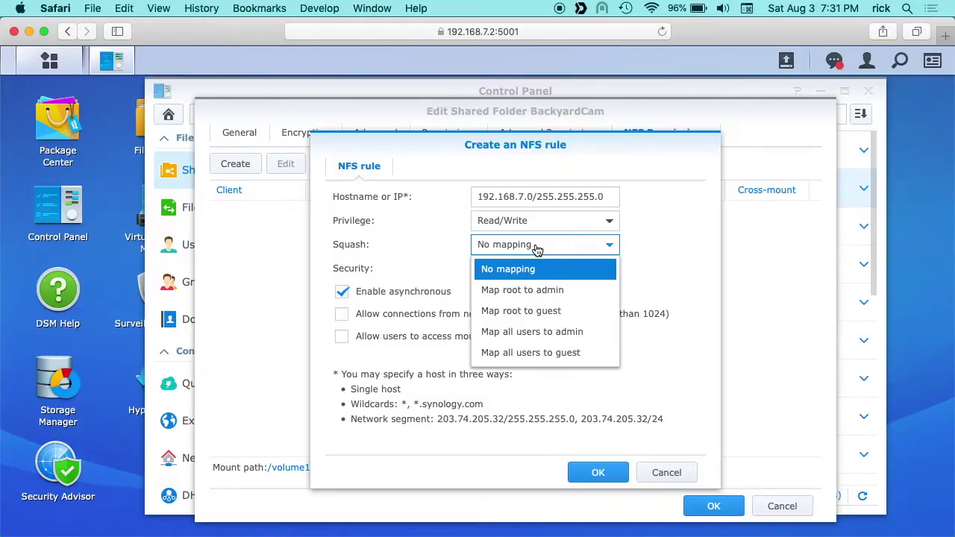
pyautogui.click(542, 338)
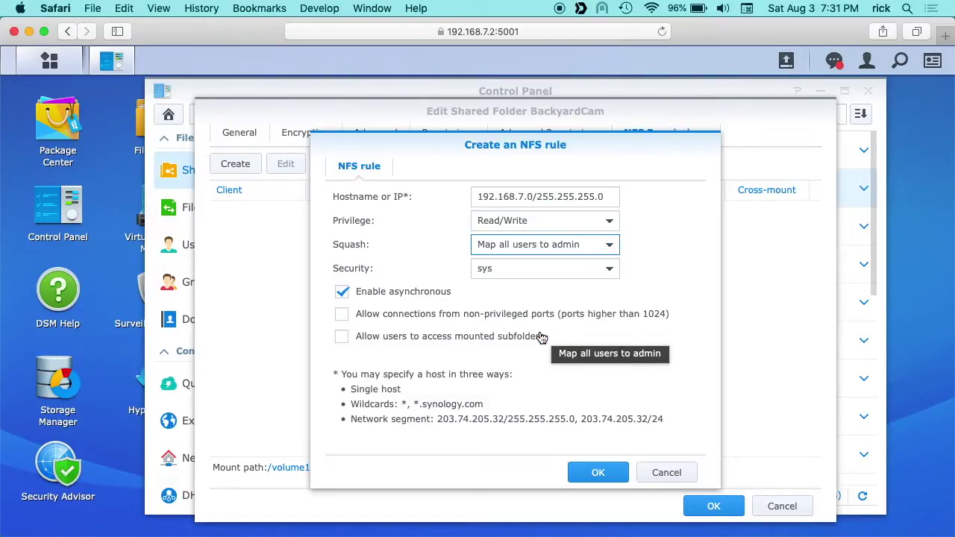
pyautogui.click(536, 273)
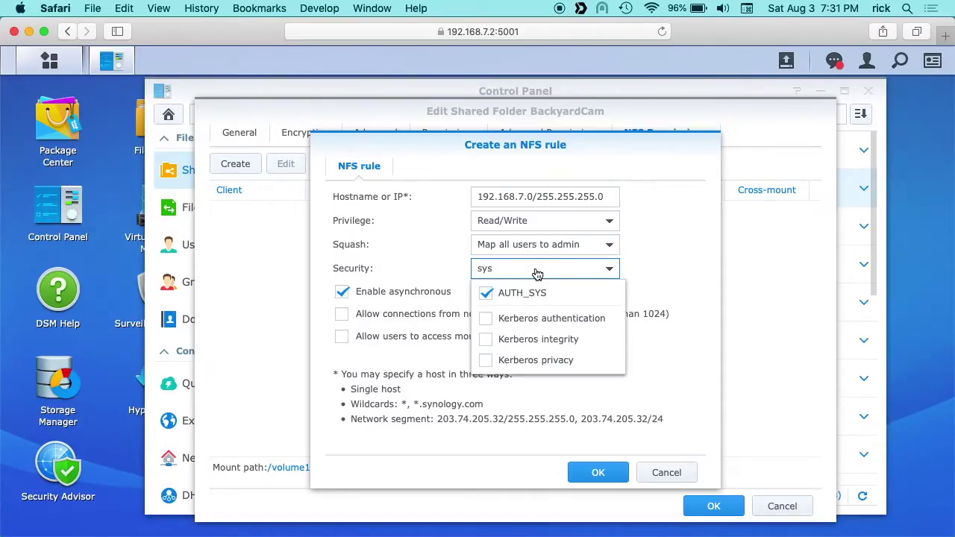
pyautogui.click(654, 247)
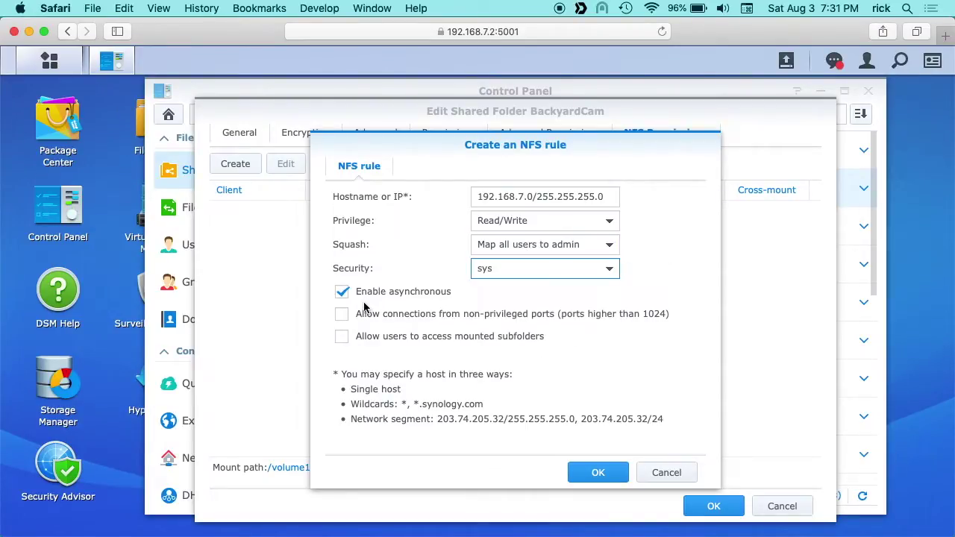
pyautogui.click(342, 314)
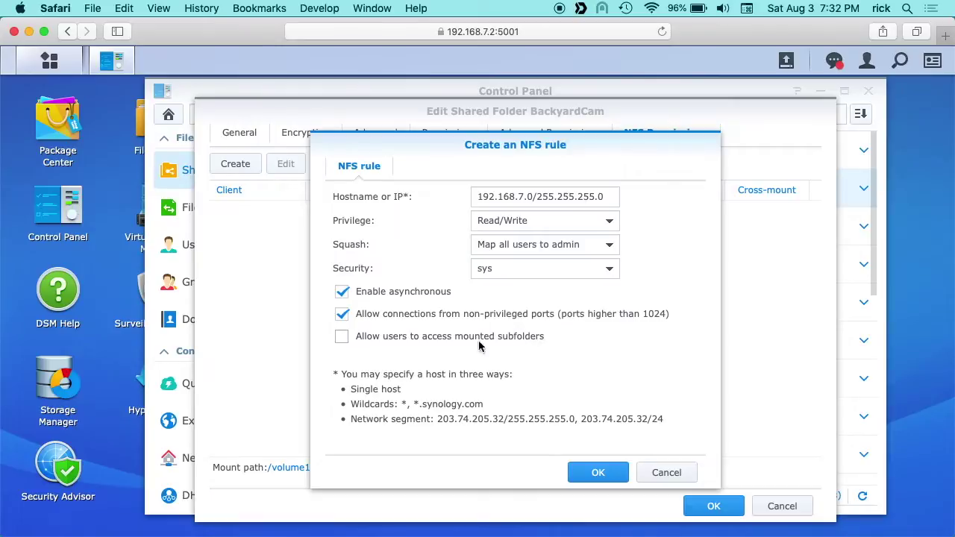
pyautogui.click(341, 337)
pyautogui.click(590, 471)
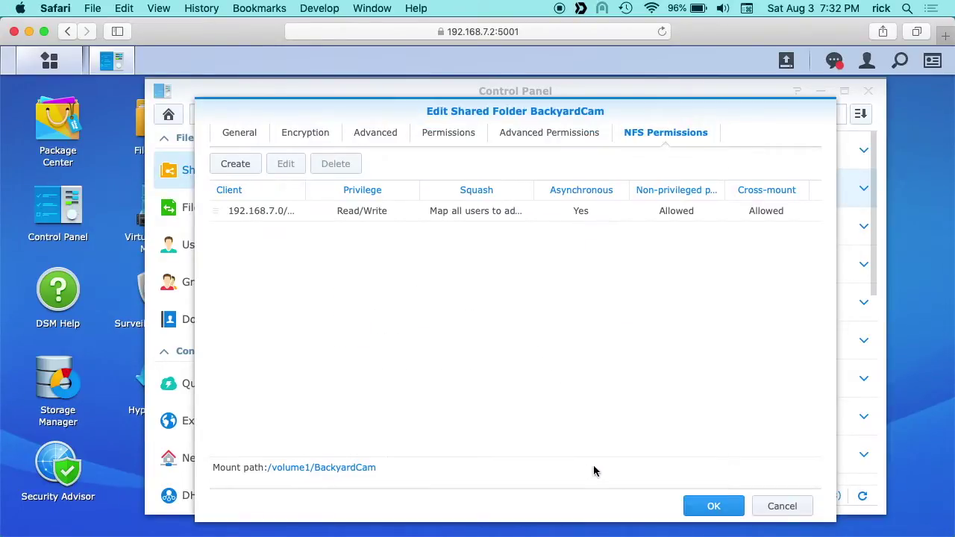
pyautogui.click(713, 507)
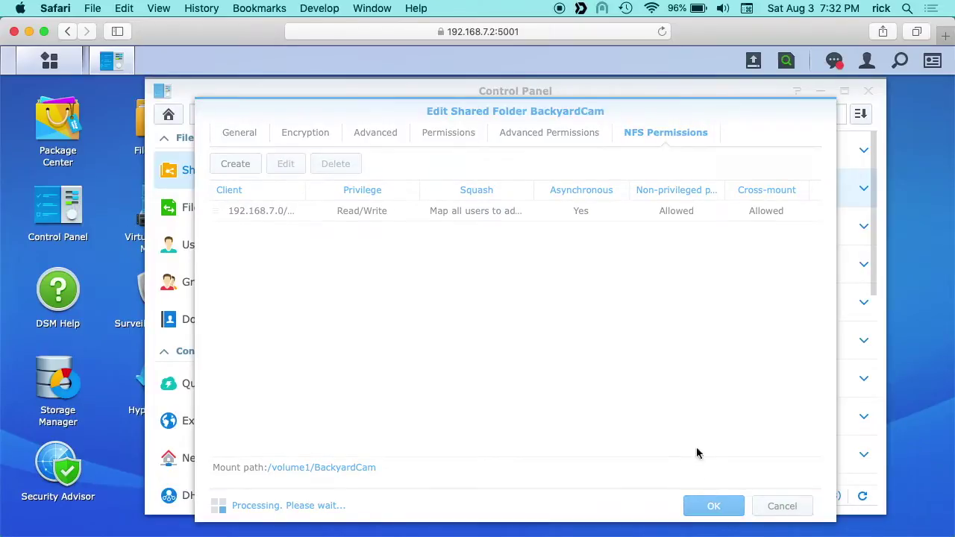
pyautogui.click(870, 93)
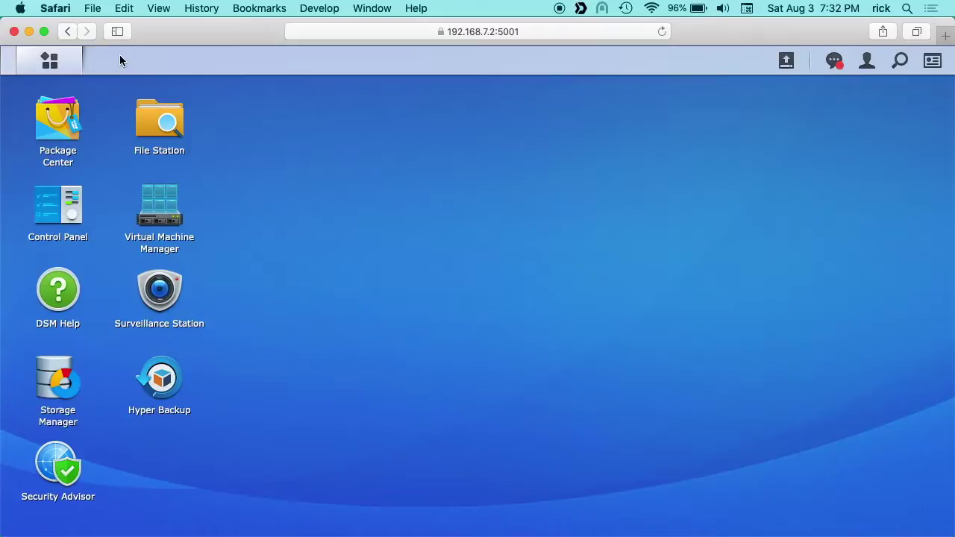
# Step: Switch to Finder, connect to the server nfs://192.168.7.2/volume1/BackyardCam and move the opened share window aside
pyautogui.click(30, 34)
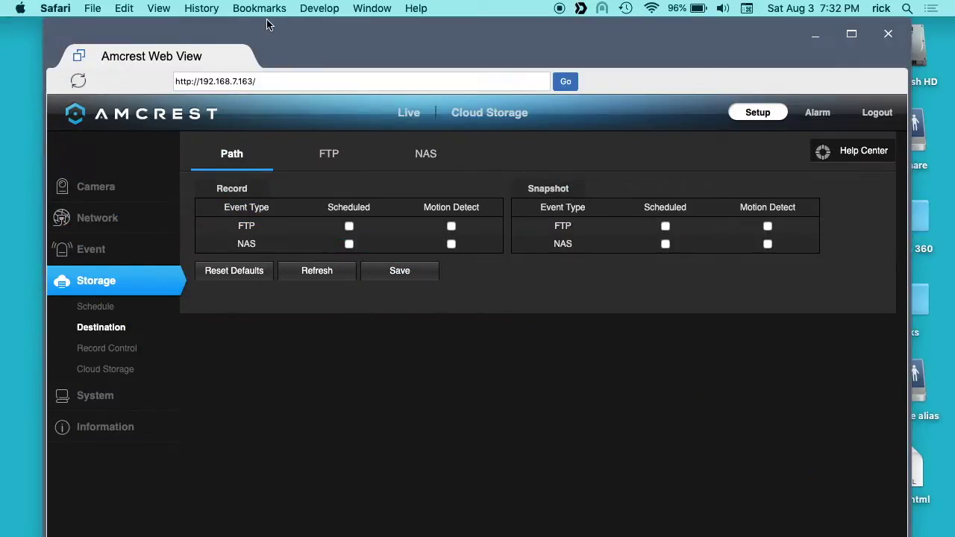
pyautogui.click(25, 82)
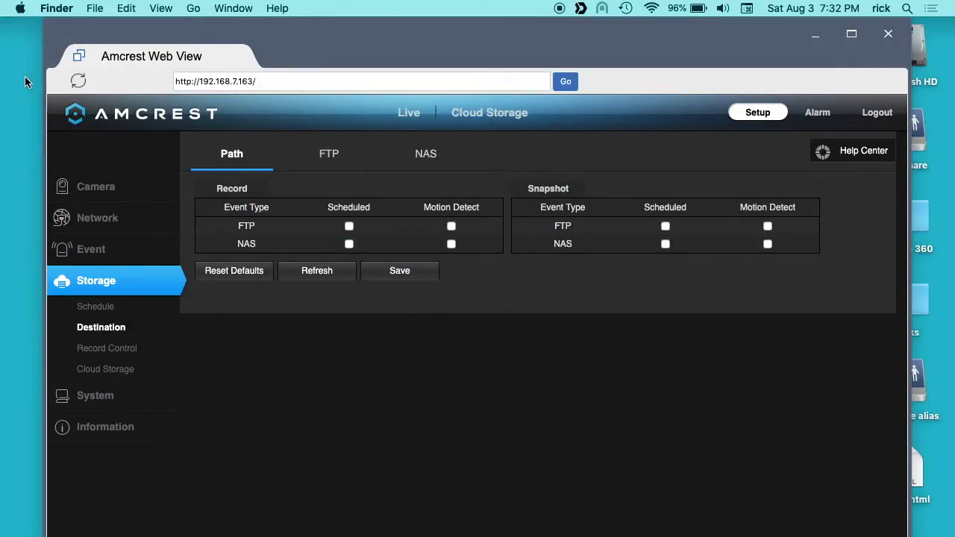
pyautogui.click(192, 8)
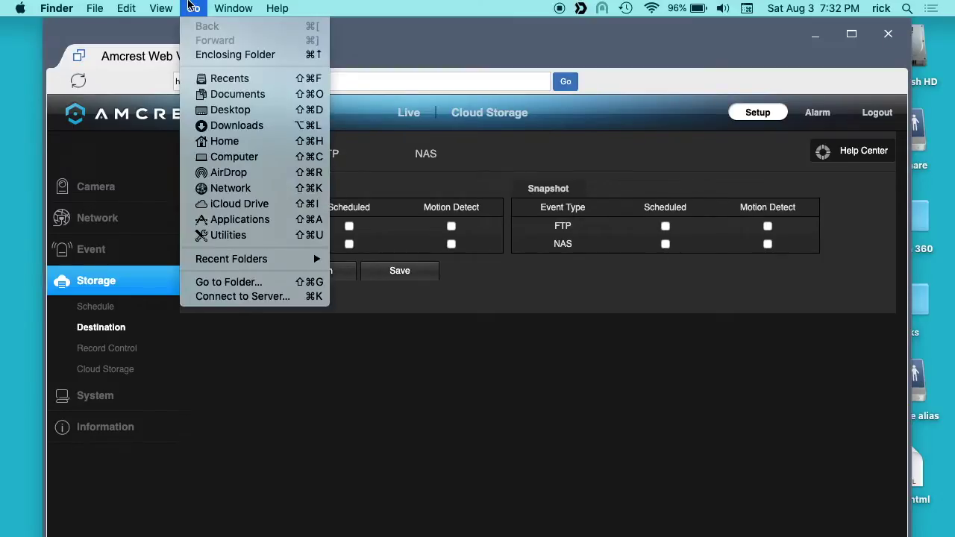
pyautogui.click(226, 296)
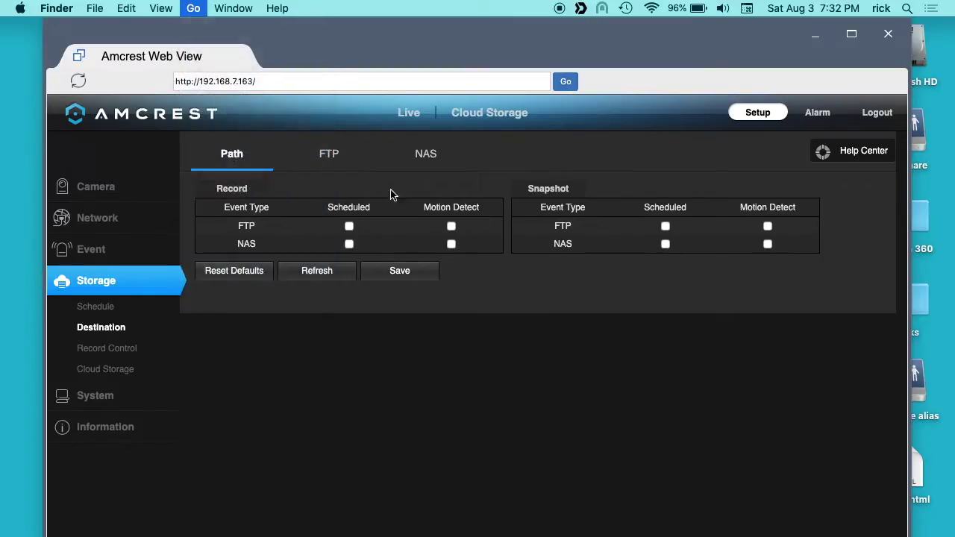
pyautogui.click(354, 169)
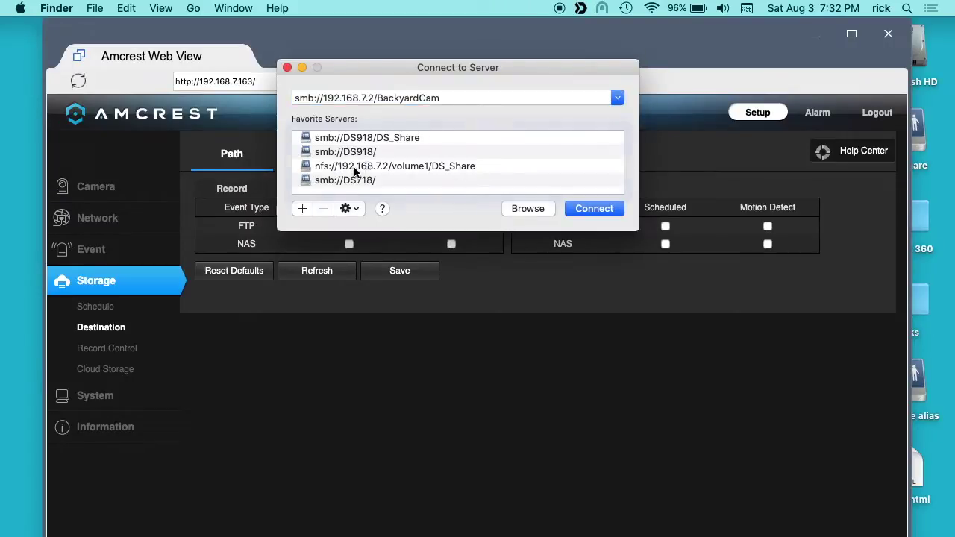
pyautogui.click(419, 100)
pyautogui.doubleClick(418, 97)
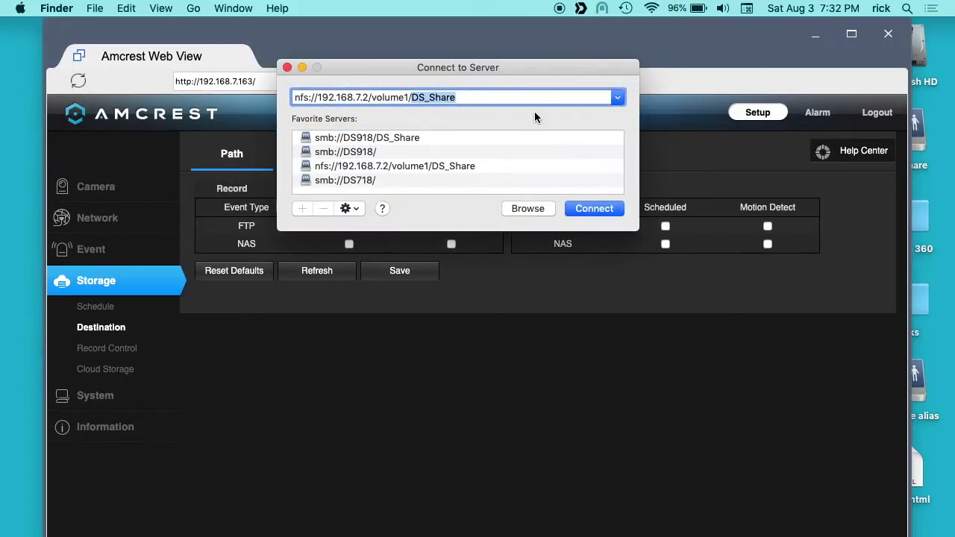
pyautogui.write('BackyardCam')
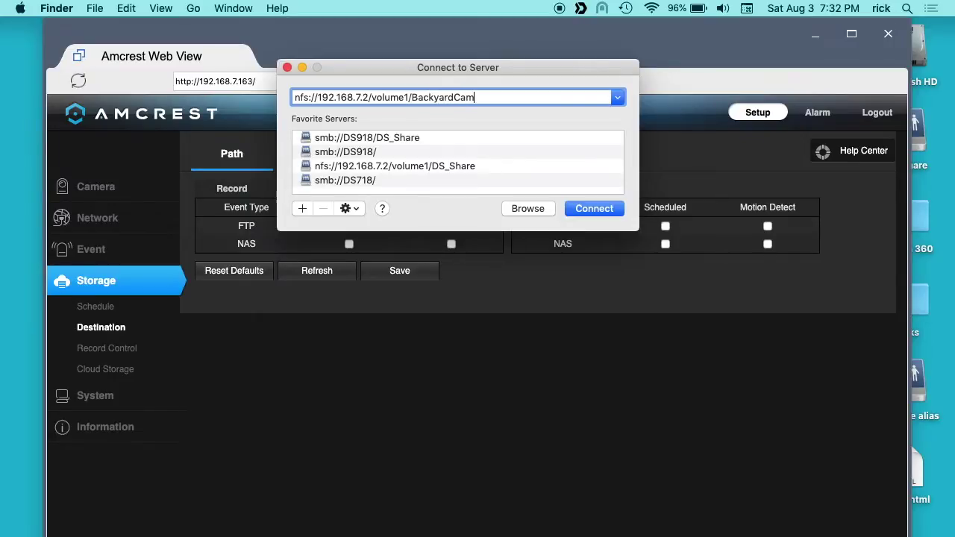
pyautogui.press('Return')
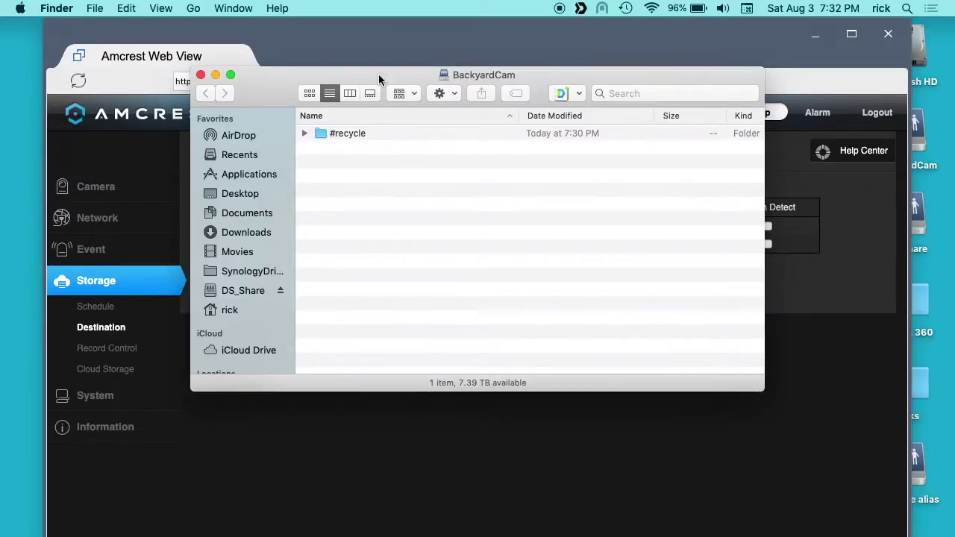
pyautogui.moveTo(379, 74); pyautogui.dragTo(548, 118)
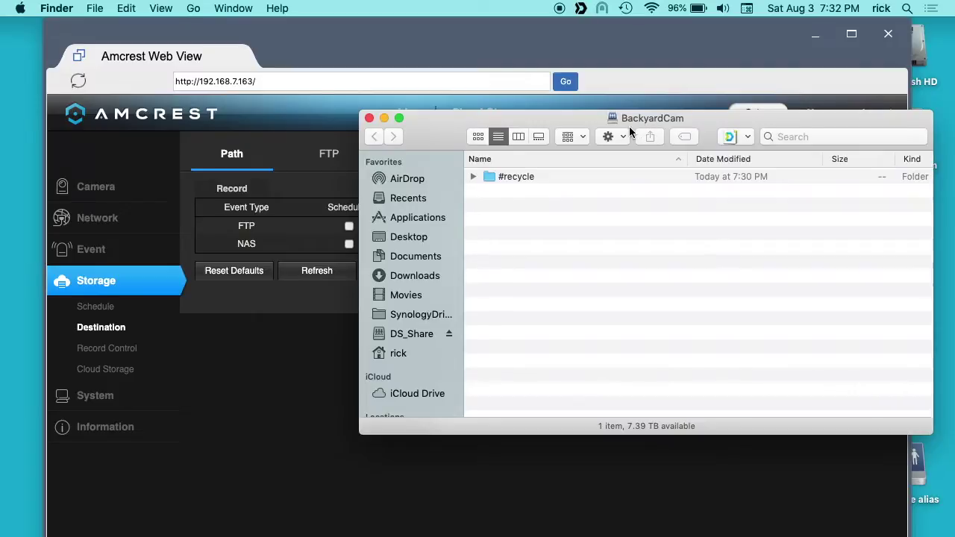
# Step: In Amcrest Web View, turn on NAS recording for scheduled and motion detect events and save the storage path
pyautogui.click(366, 39)
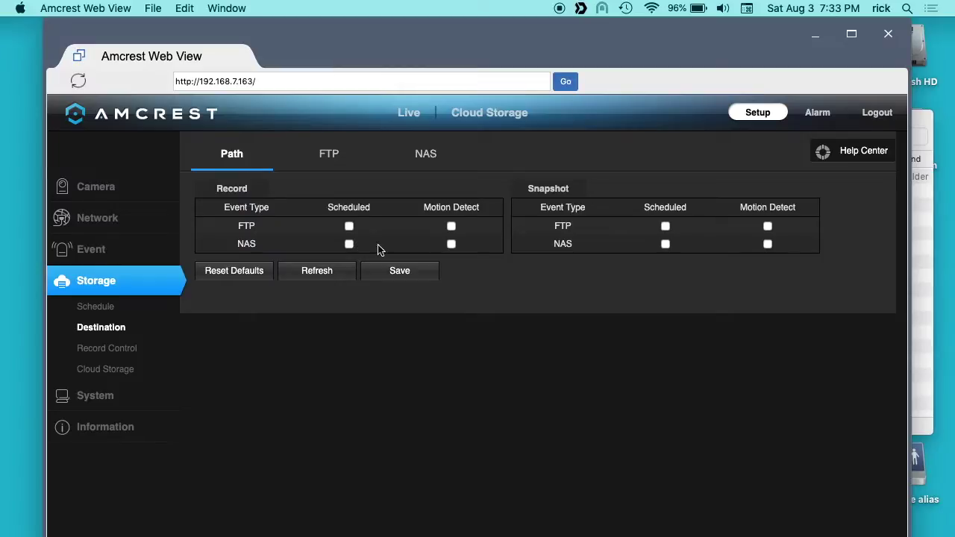
pyautogui.click(452, 245)
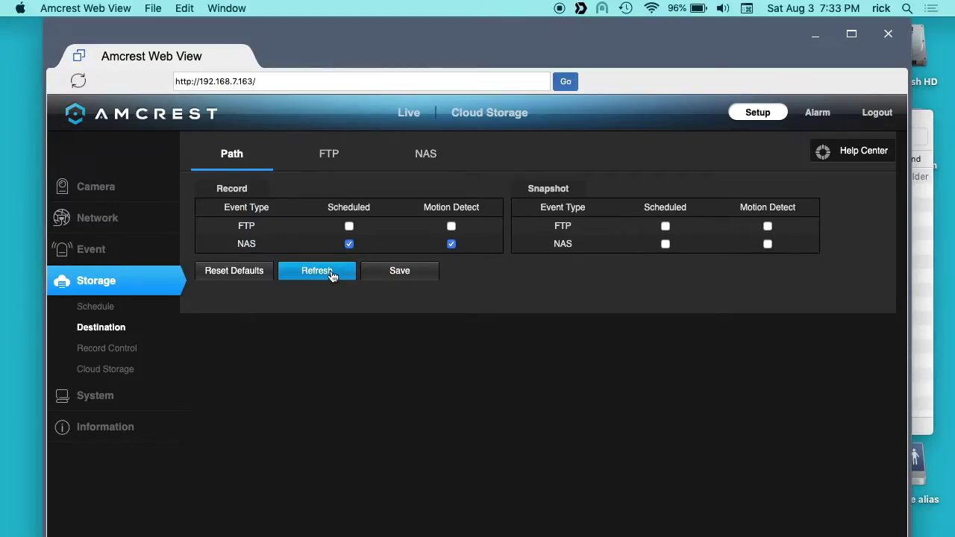
pyautogui.click(390, 273)
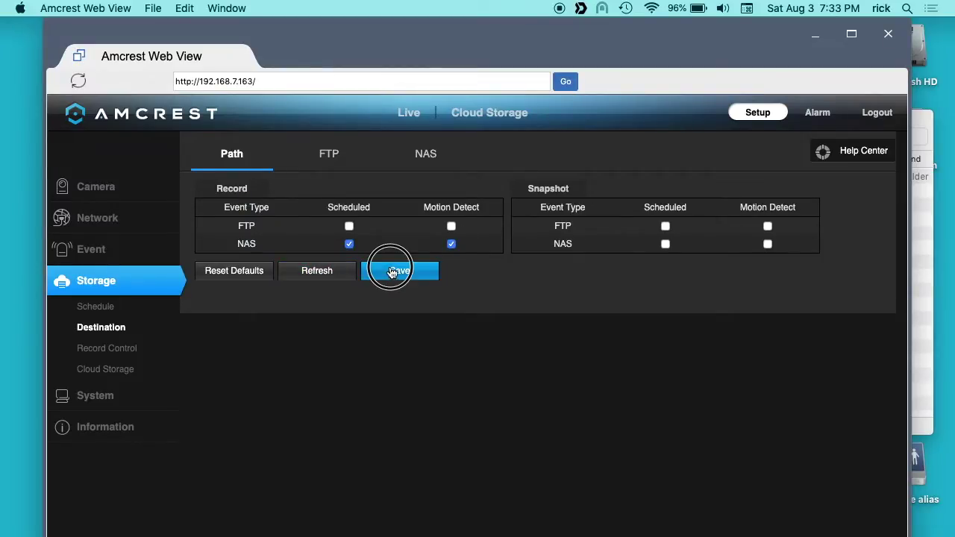
# Step: Enable NAS storage with server address 192.168.7.2 and remote directory /volume1/BackyardCam, and save the settings
pyautogui.click(426, 155)
pyautogui.click(198, 190)
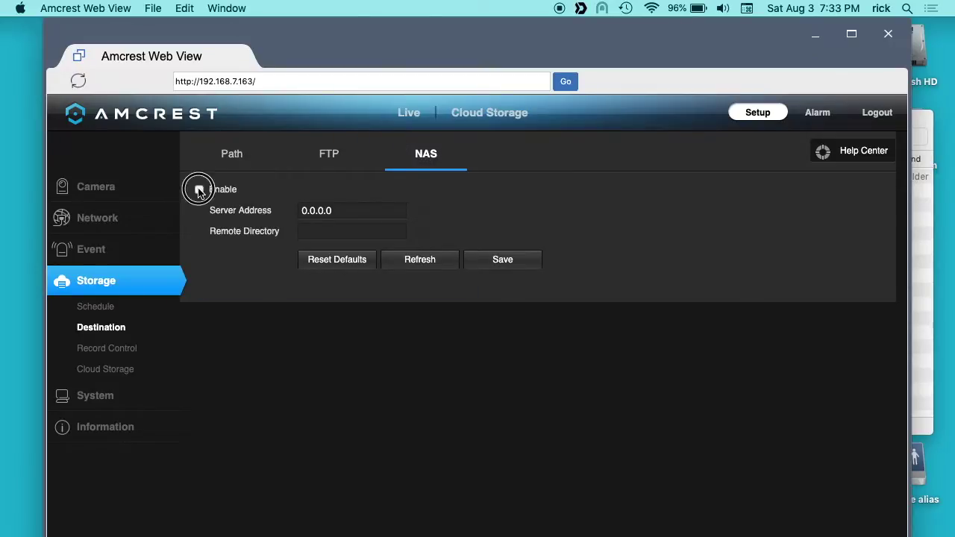
pyautogui.doubleClick(335, 208)
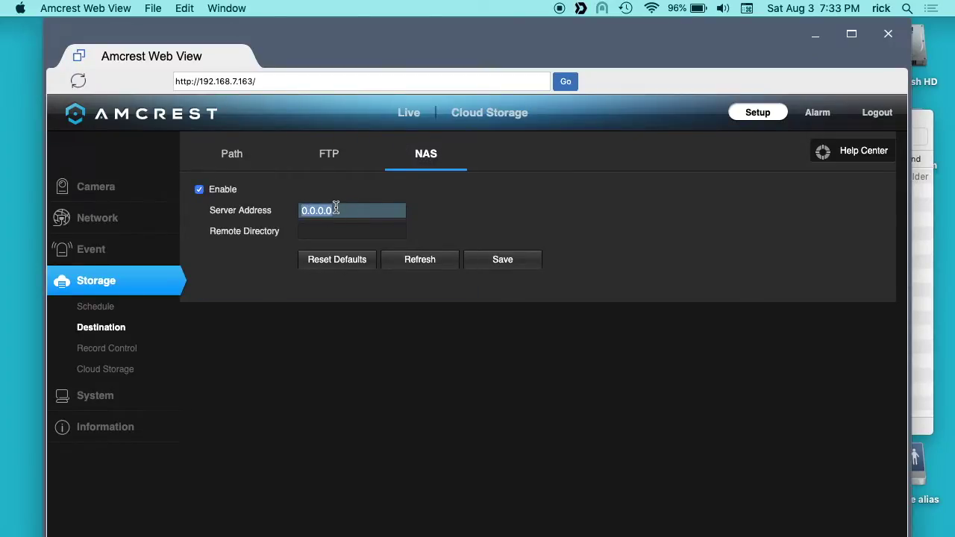
pyautogui.write('192.168.7.2')
pyautogui.click(332, 232)
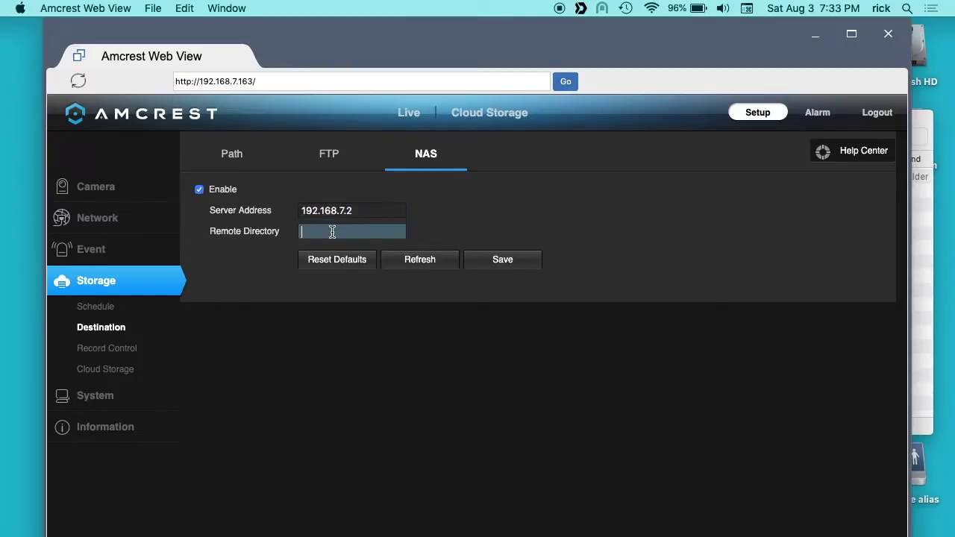
pyautogui.write('/volume1/BackyardCa')
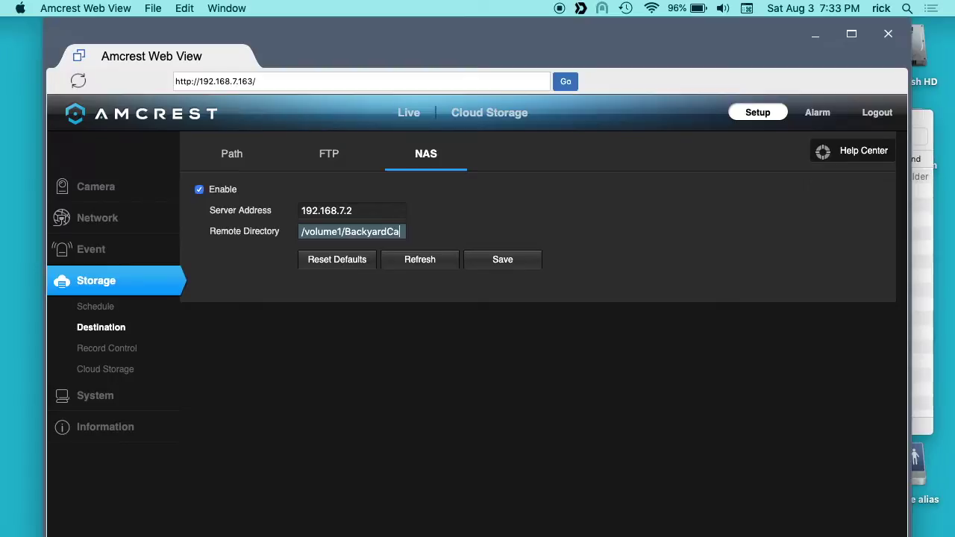
pyautogui.write('m')
pyautogui.press('super+a')
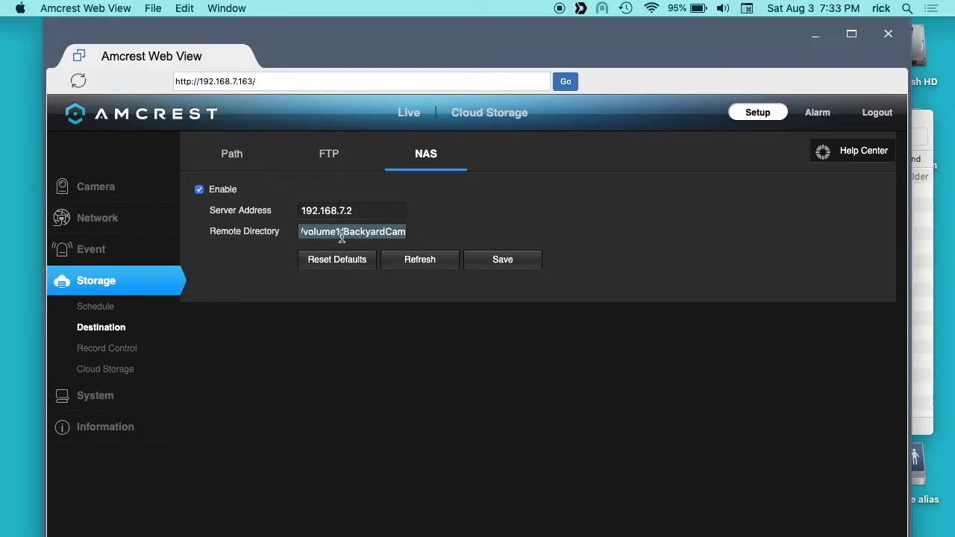
pyautogui.click(516, 263)
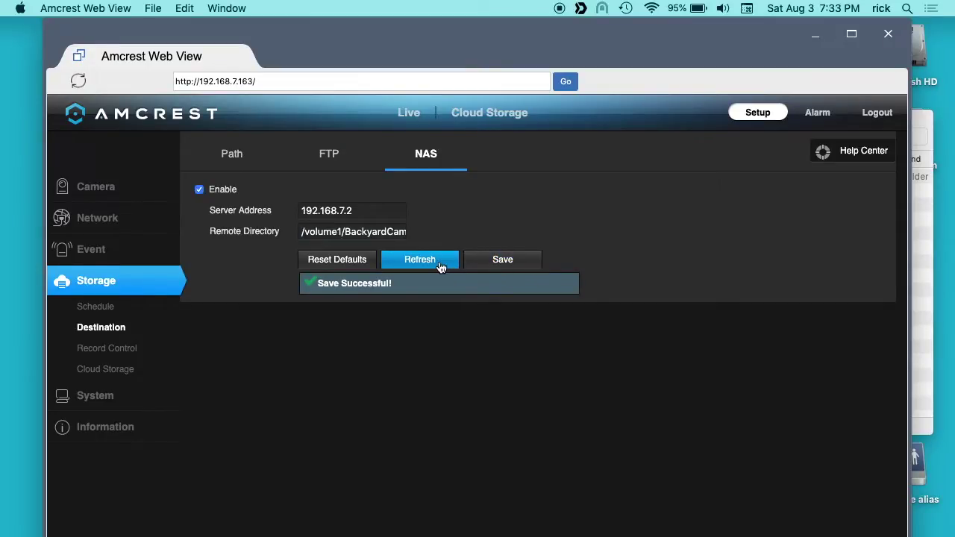
# Step: Clear the cells over the house from Region1 of the motion detection area, close the area setup and save the motion detection settings
pyautogui.click(93, 252)
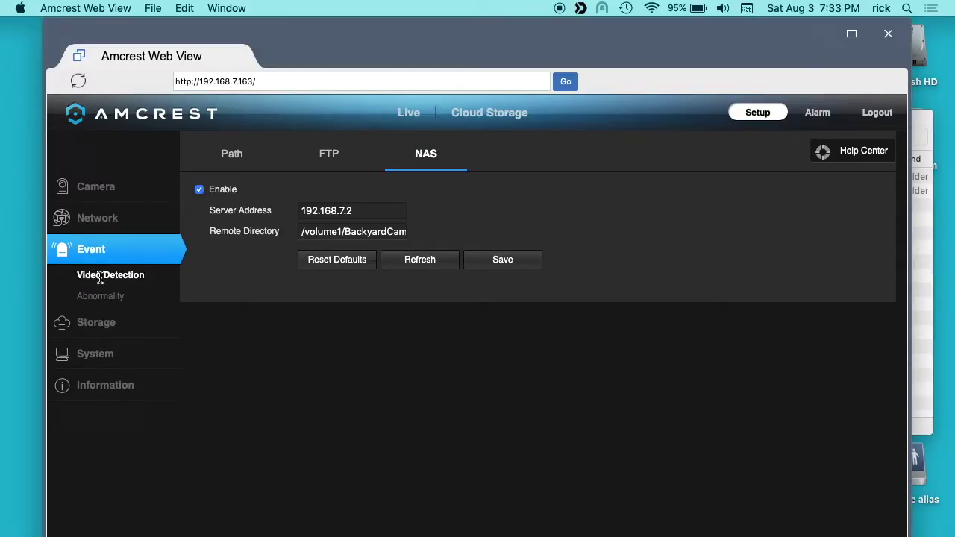
pyautogui.click(100, 277)
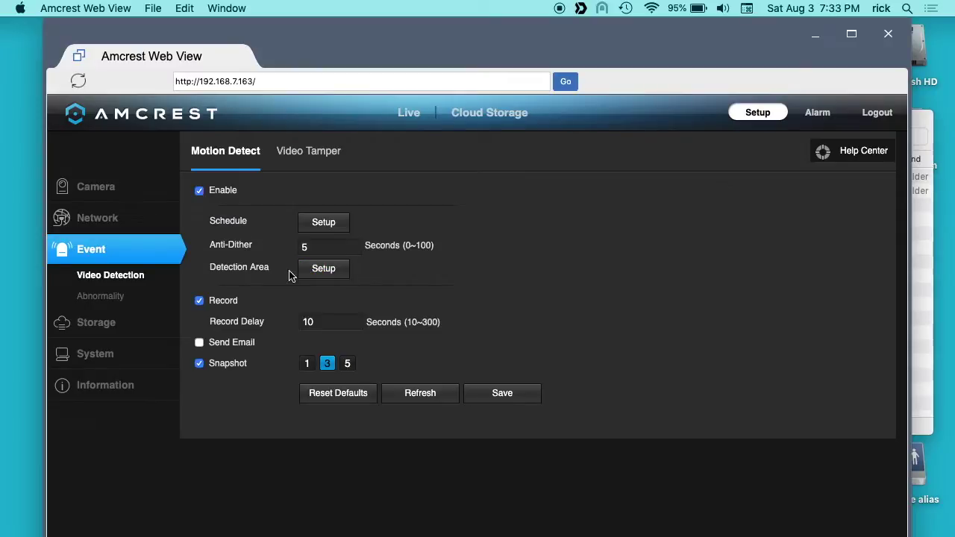
pyautogui.click(324, 271)
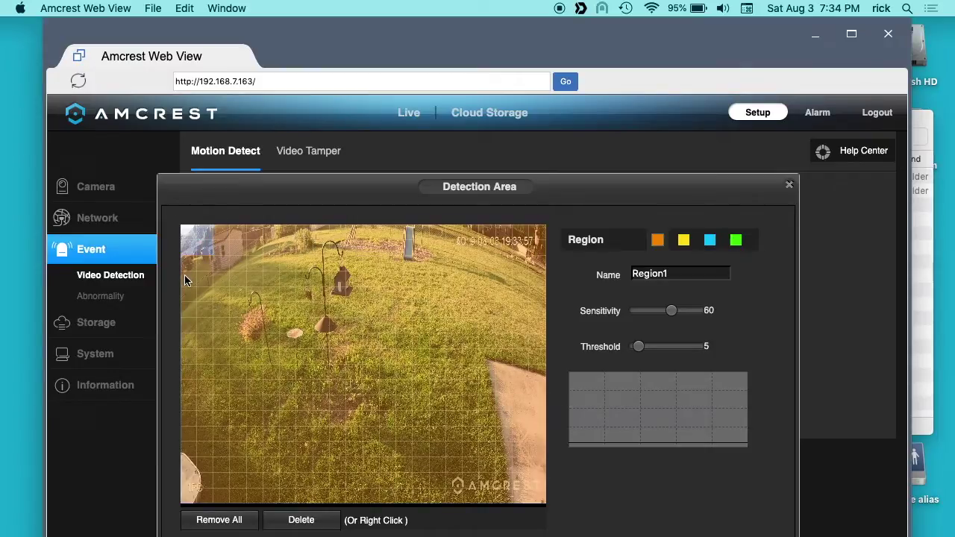
pyautogui.moveTo(185, 278)
pyautogui.mouseDown()
pyautogui.moveTo(187, 267)
pyautogui.moveTo(246, 254)
pyautogui.mouseUp()
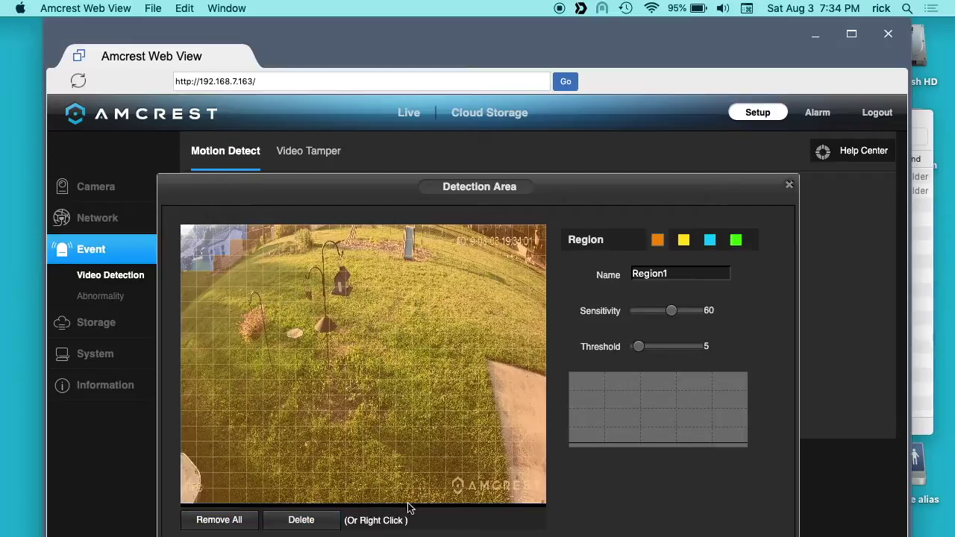
pyautogui.moveTo(689, 160); pyautogui.dragTo(692, 106)
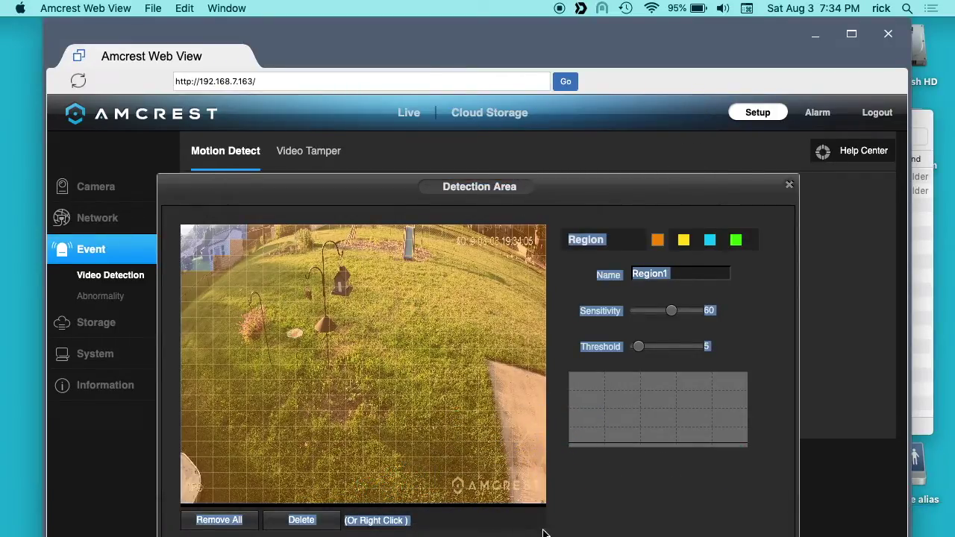
pyautogui.click(789, 188)
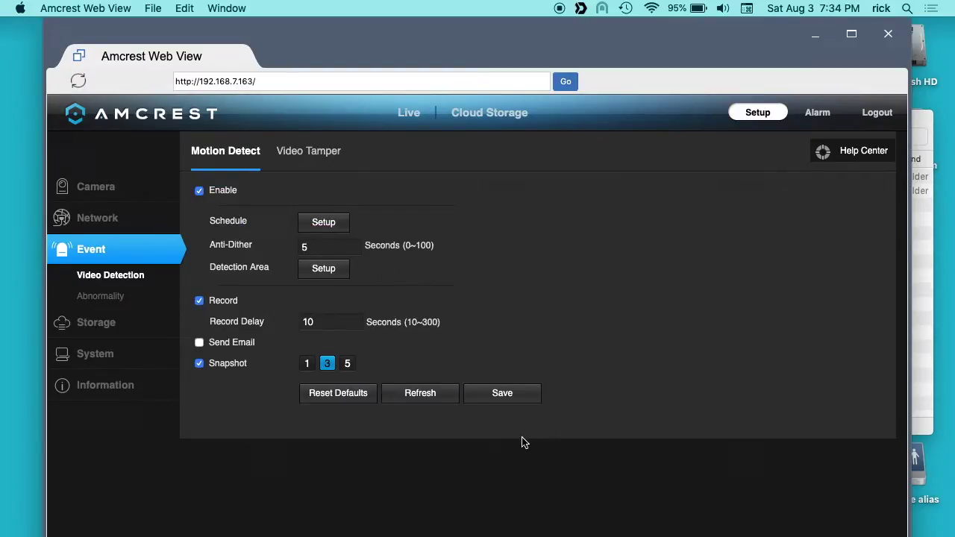
pyautogui.click(514, 399)
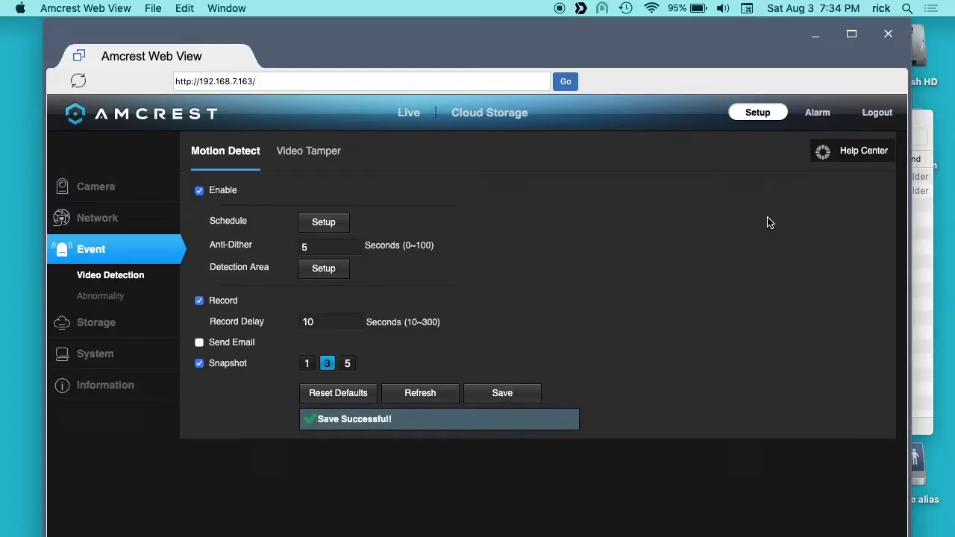
# Step: Inspect the contents of the camera's folder on the BackyardCam share in Finder, and return to Amcrest Web View
pyautogui.click(921, 124)
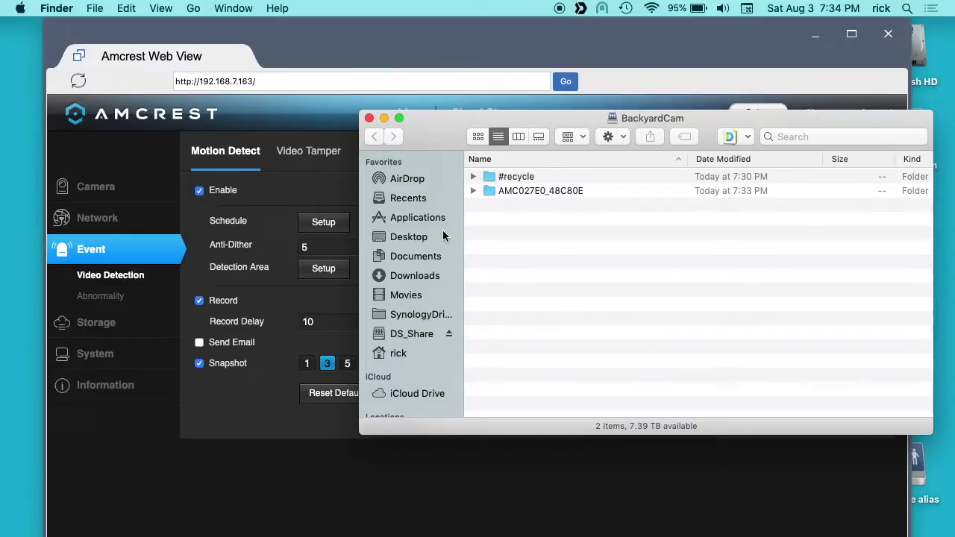
pyautogui.click(472, 191)
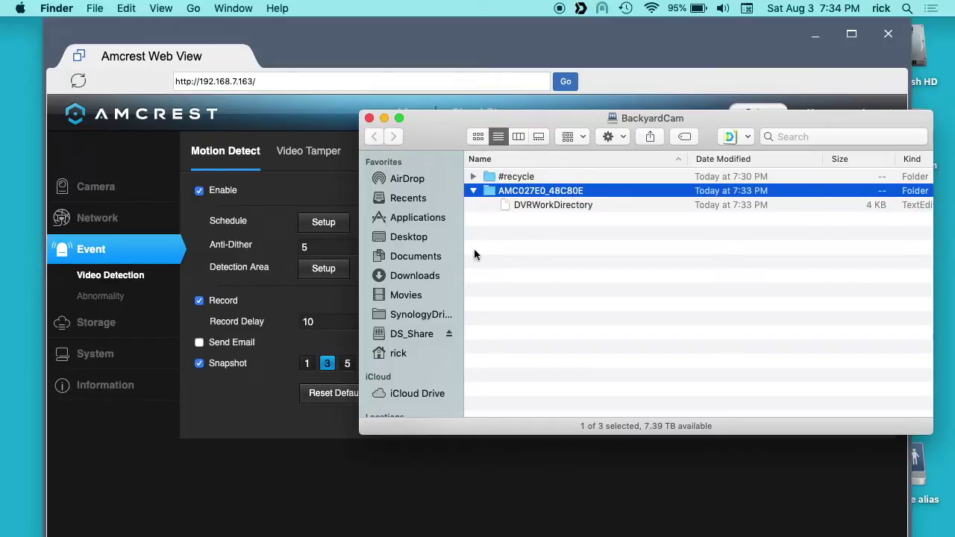
pyautogui.click(141, 407)
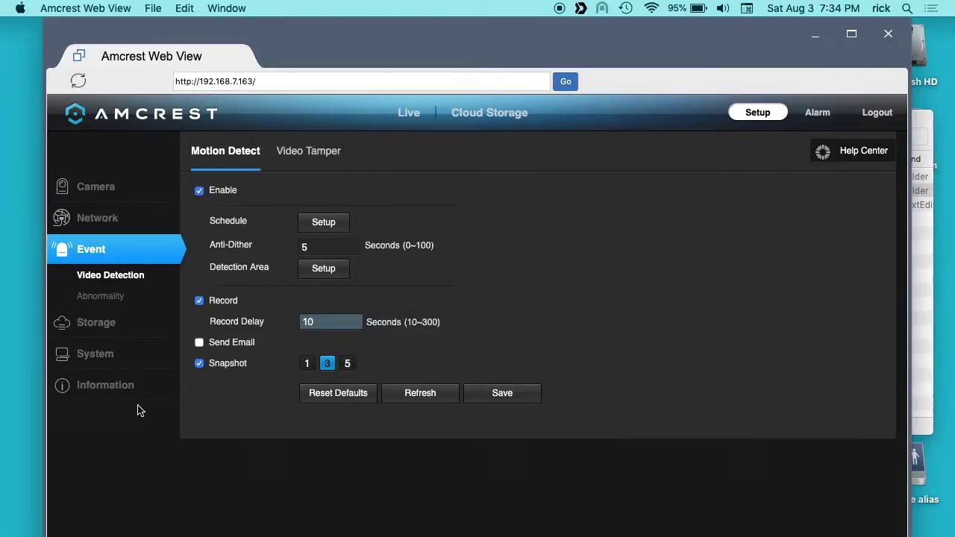
# Step: Change the camera's device name to BackyardCam in the general system settings and save
pyautogui.click(103, 357)
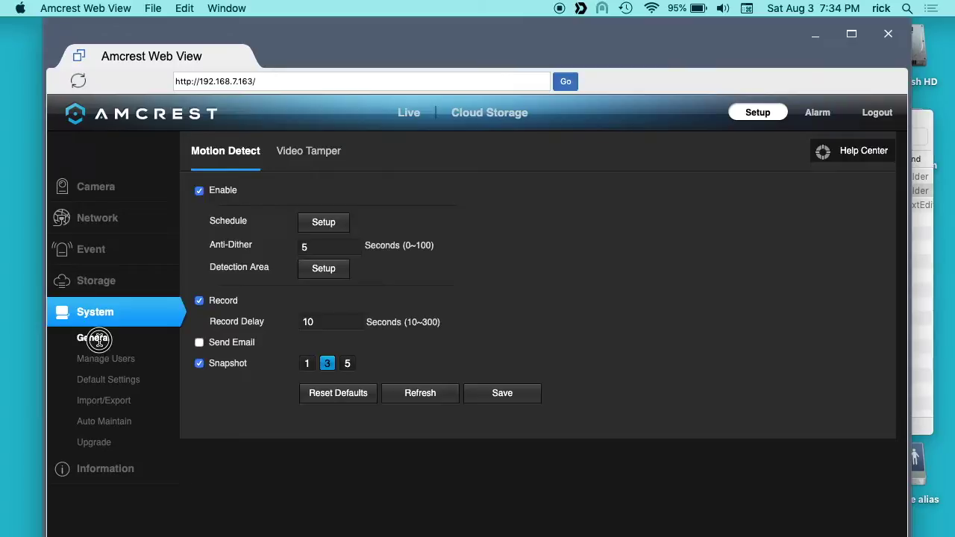
pyautogui.click(94, 337)
pyautogui.click(375, 188)
pyautogui.doubleClick(367, 186)
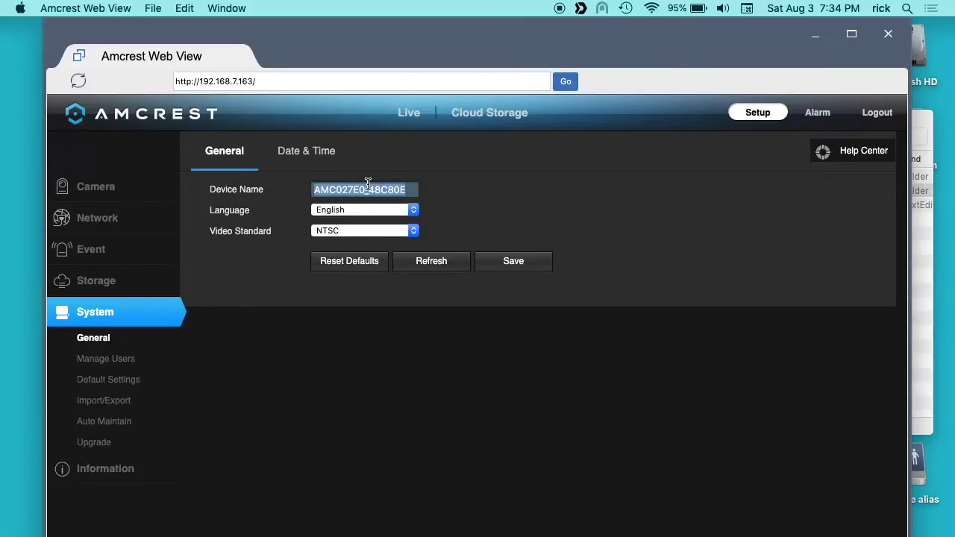
pyautogui.write('Backyard')
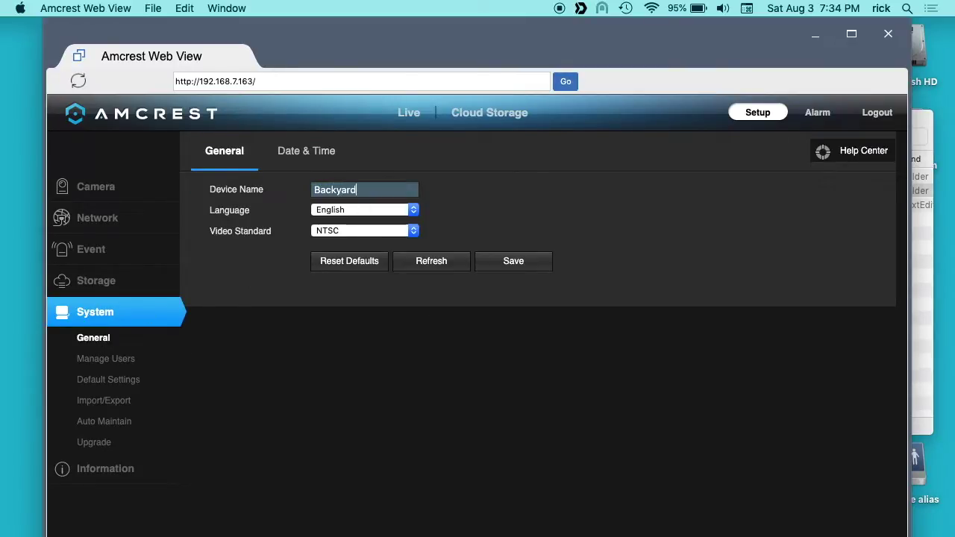
pyautogui.write('Cam')
pyautogui.press('BackSpace')
pyautogui.click(515, 267)
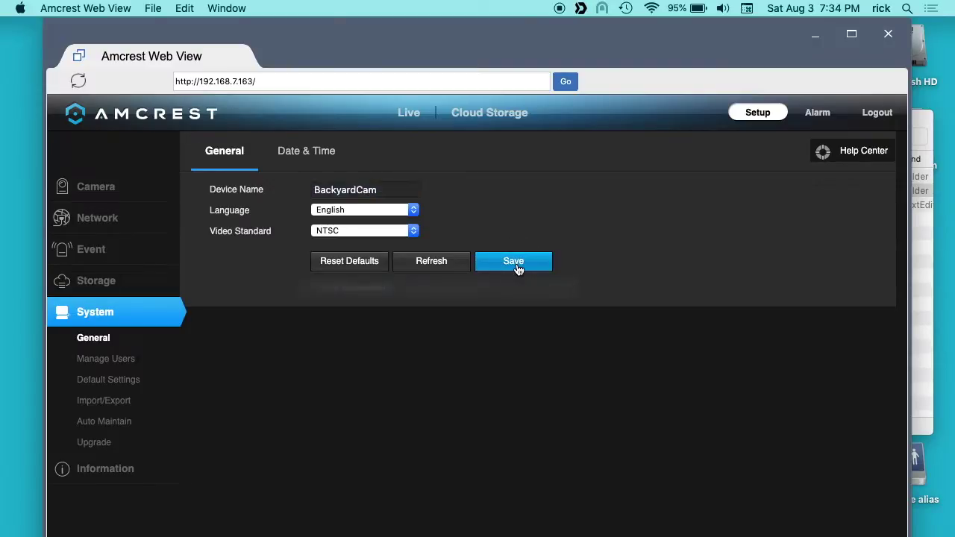
# Step: Switch to Finder and examine the camera's folder on the BackyardCam share, including its 2019-08-03 subfolder
pyautogui.click(926, 233)
pyautogui.click(473, 191)
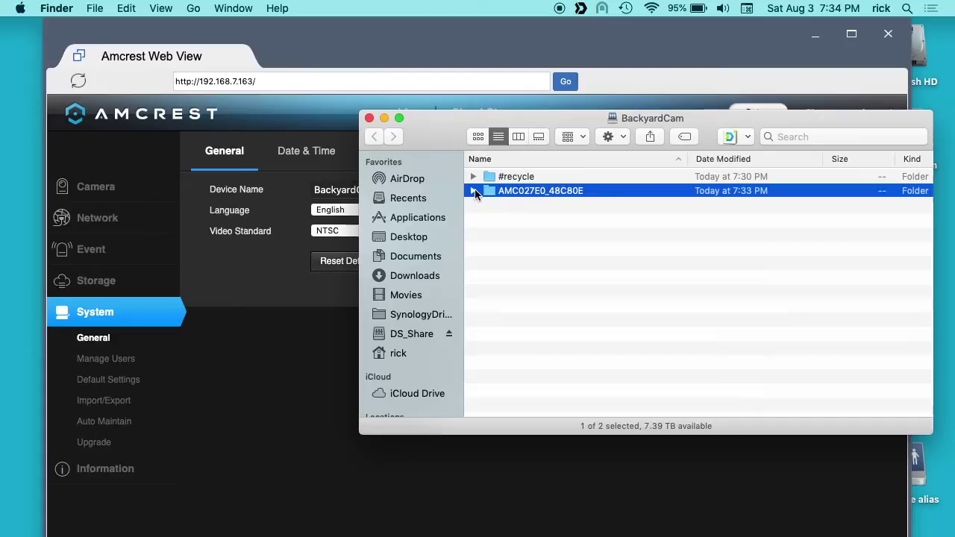
pyautogui.click(473, 191)
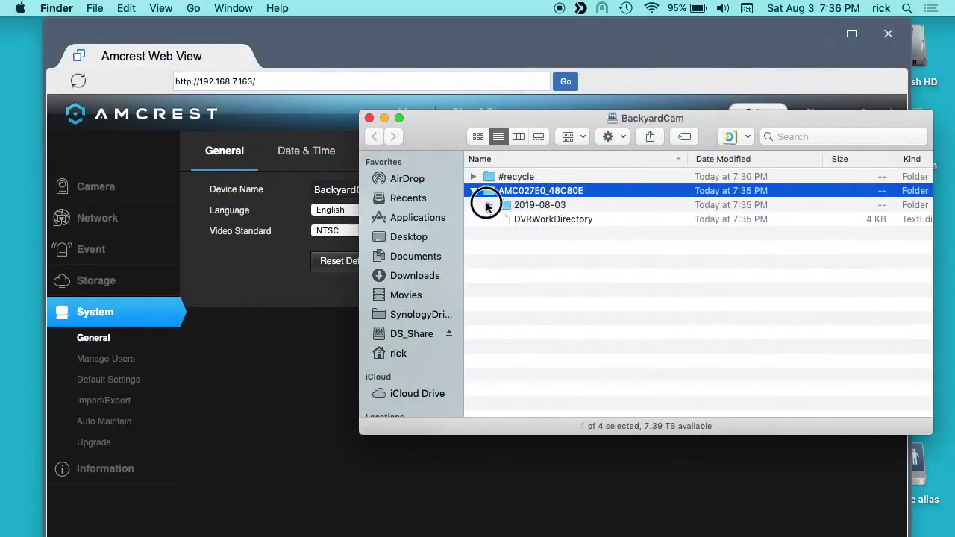
pyautogui.click(488, 205)
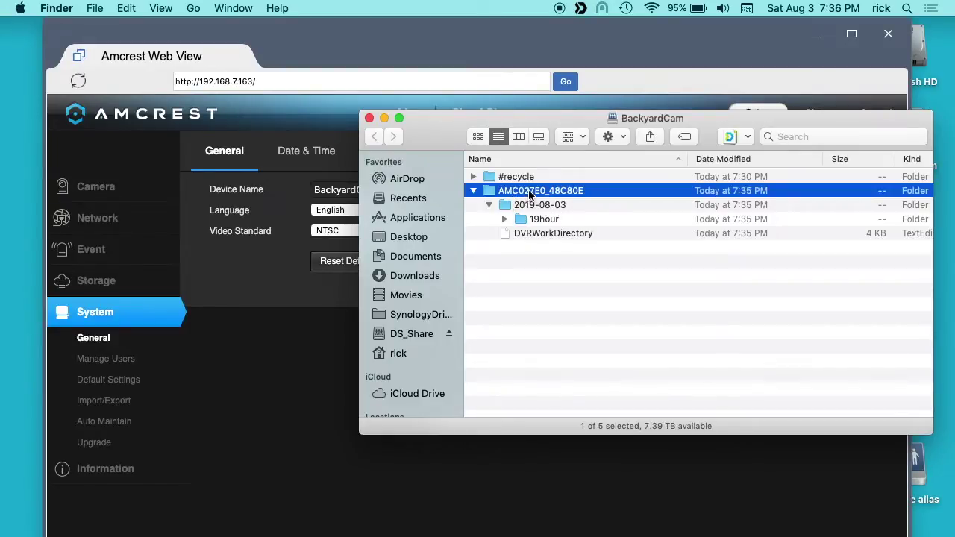
# Step: Switch to Amcrest Web View, save the general system settings with the device name BackyardCam again, and return to Finder
pyautogui.click(312, 270)
pyautogui.click(512, 269)
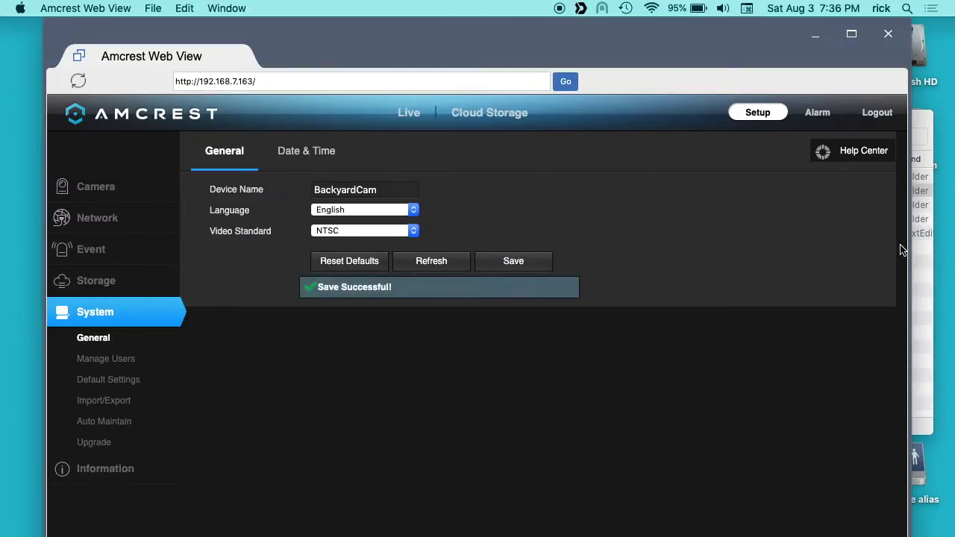
pyautogui.click(917, 270)
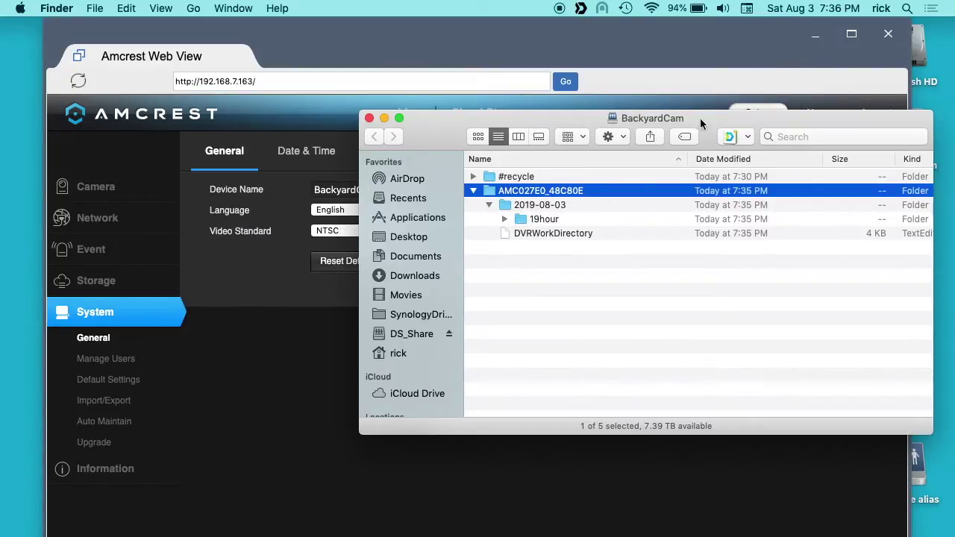
# Step: Expand the 19hour and mp4 folders and preview the recording 19.35.19-19.35.45[M][0@0][0].mp4, closing the preview when it ends
pyautogui.click(504, 219)
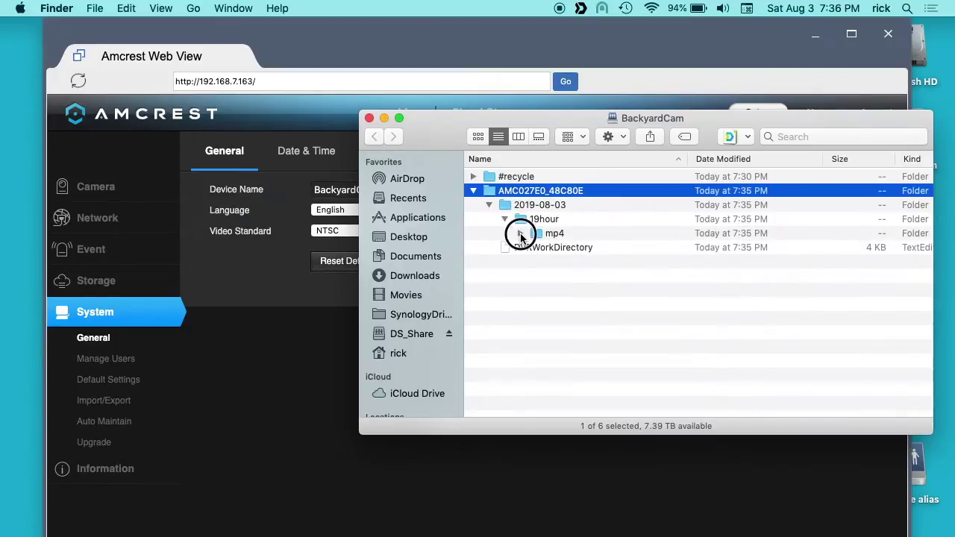
pyautogui.click(521, 234)
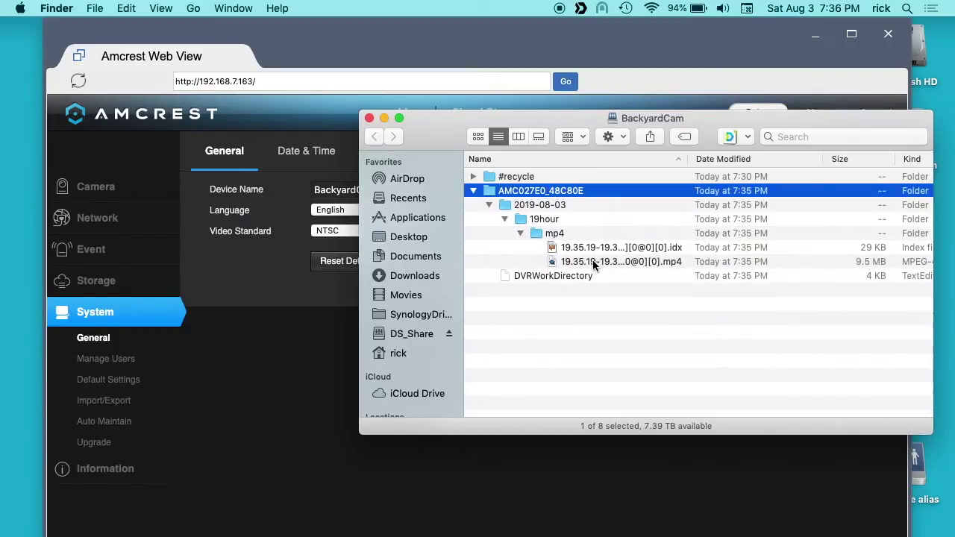
pyautogui.click(635, 262)
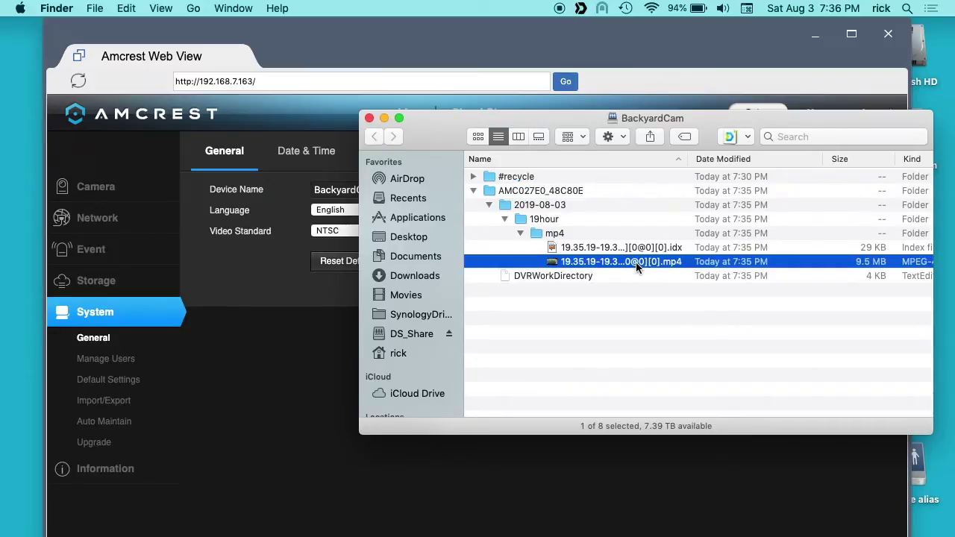
pyautogui.click(629, 290)
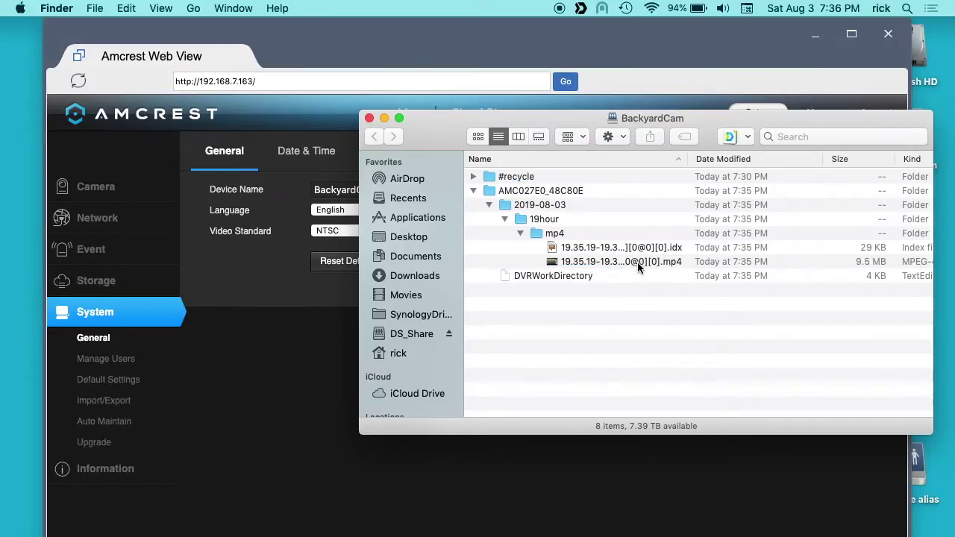
pyautogui.click(639, 261)
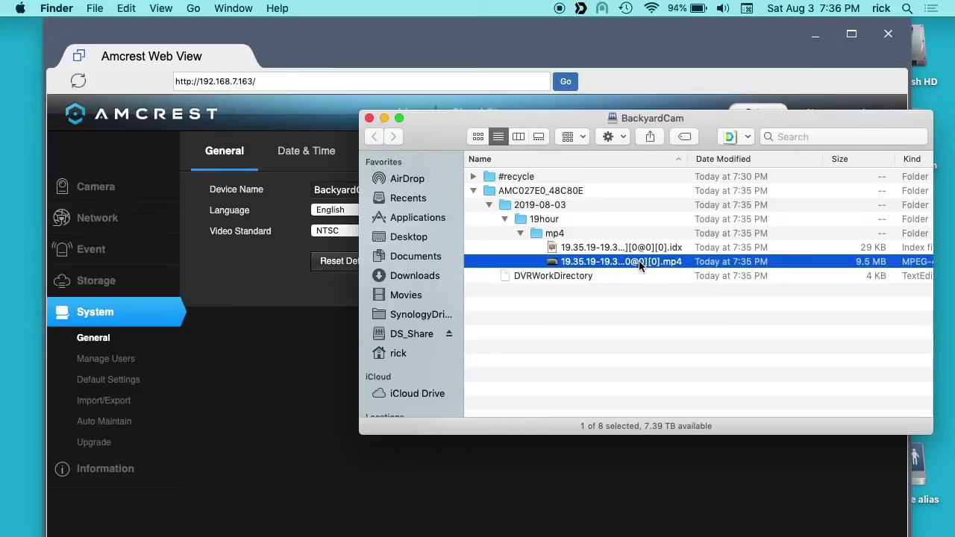
pyautogui.press('space')
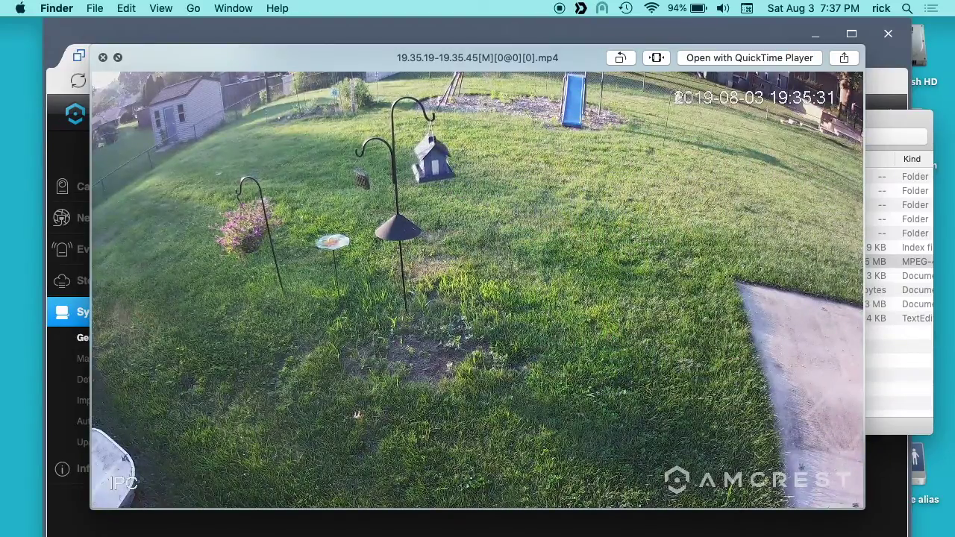
pyautogui.moveTo(708, 290)
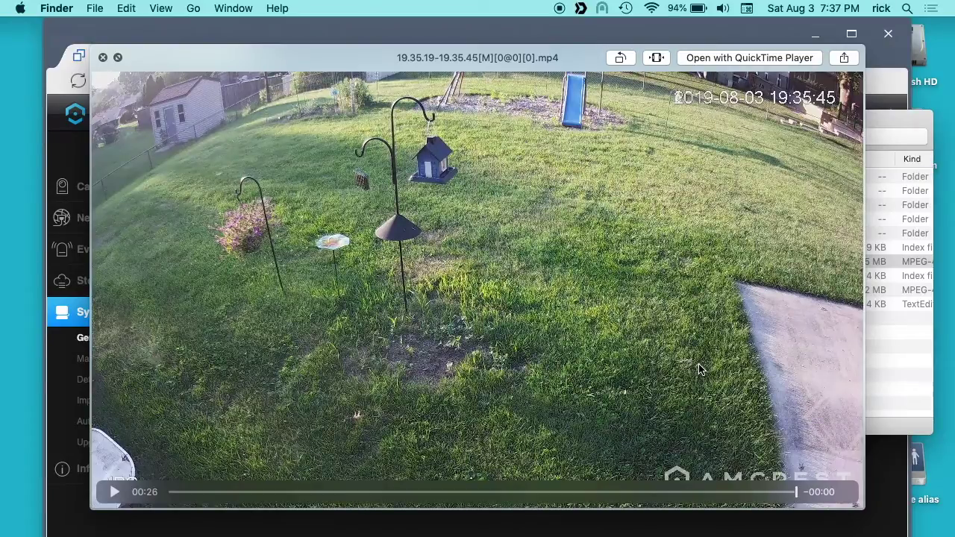
pyautogui.press('space')
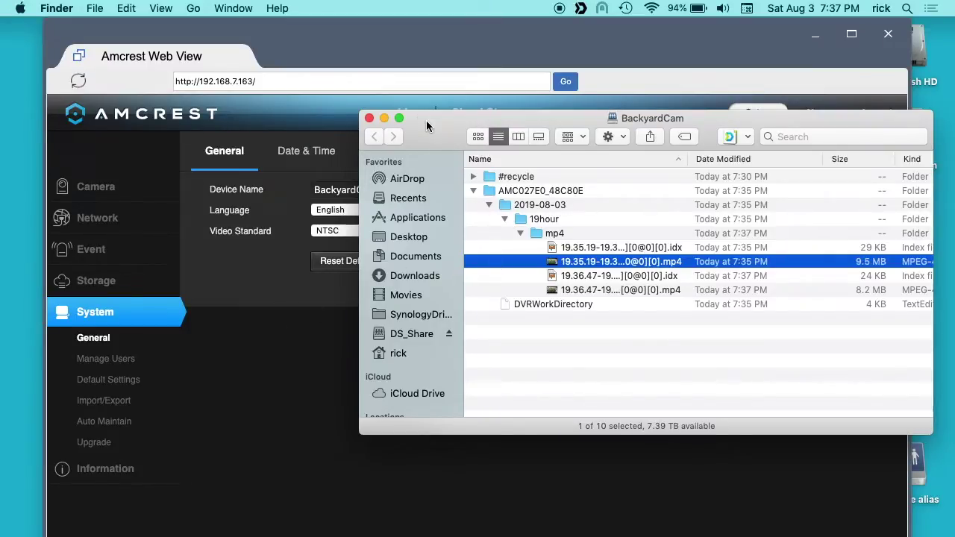
# Step: Switch to Amcrest Web View and open the NAS settings of the storage destination
pyautogui.click(274, 261)
pyautogui.click(120, 289)
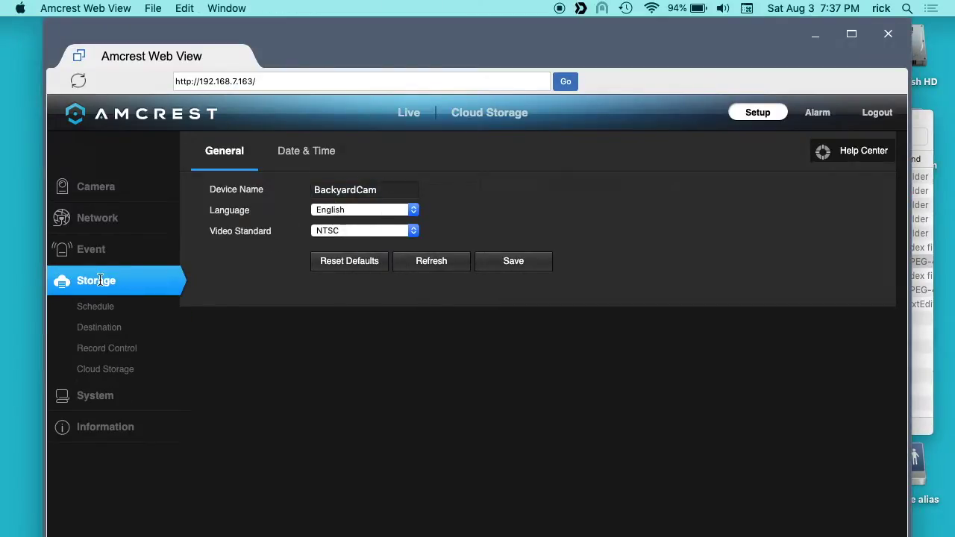
pyautogui.click(96, 327)
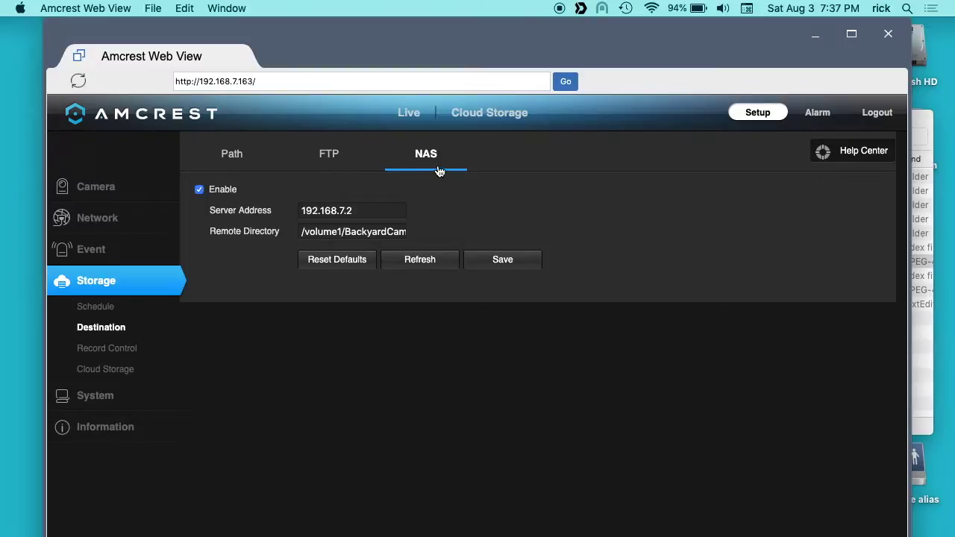